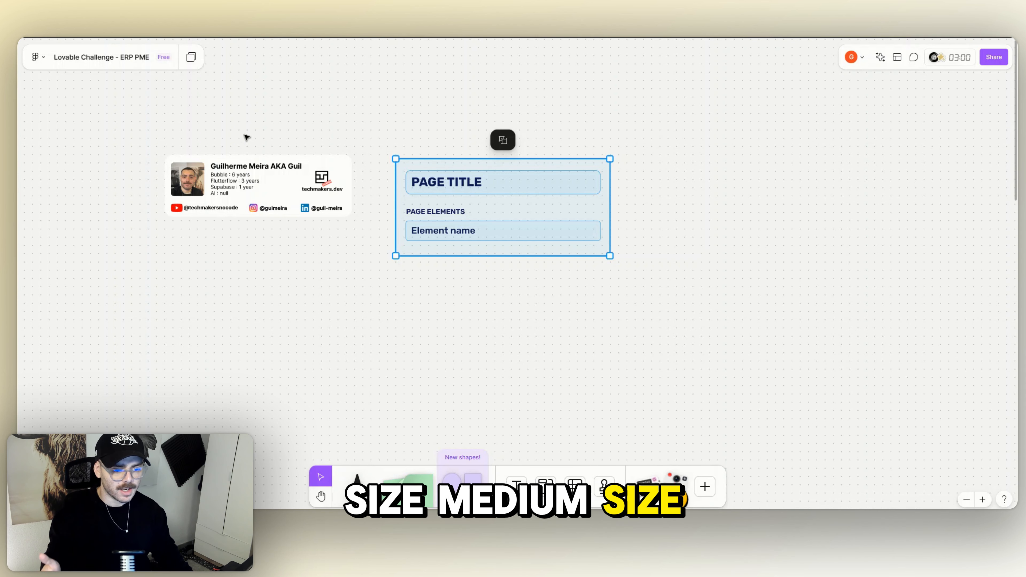
Move the page template card from beside the profile card to just beneath it
left_click(426, 131)
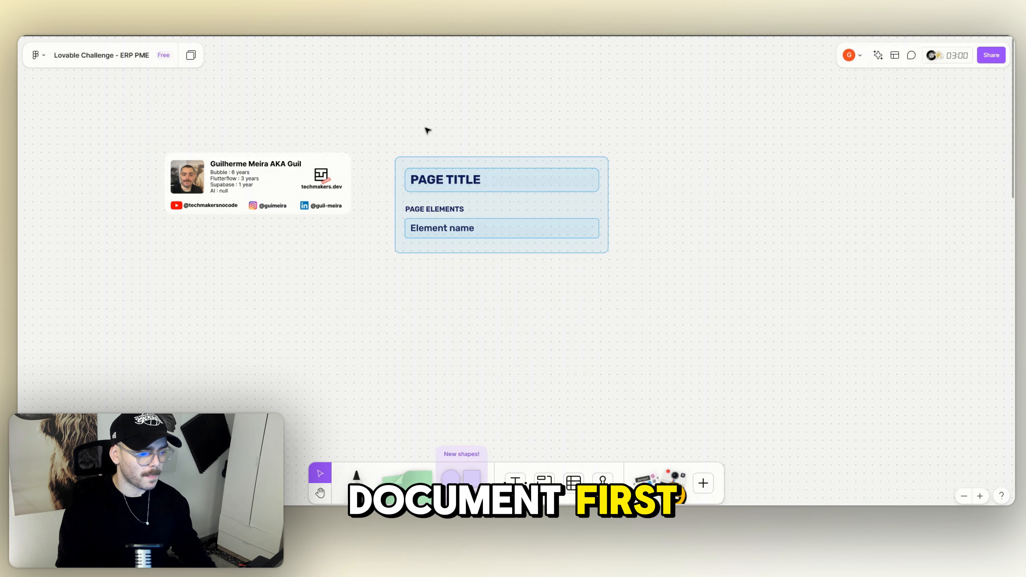
scroll(557, 110, "down", 3)
left_click(547, 182)
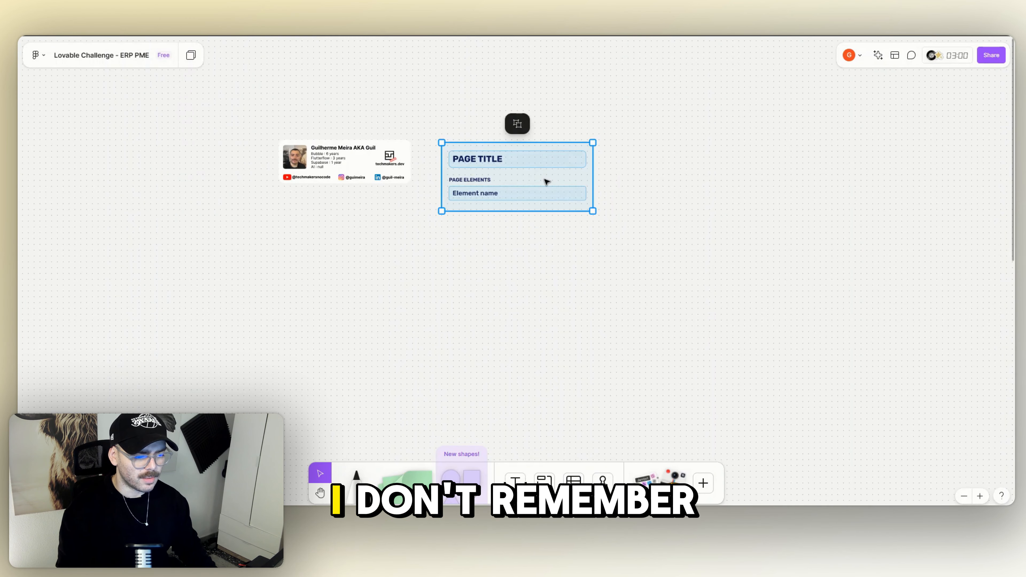
left_click_drag(546, 182, 380, 241)
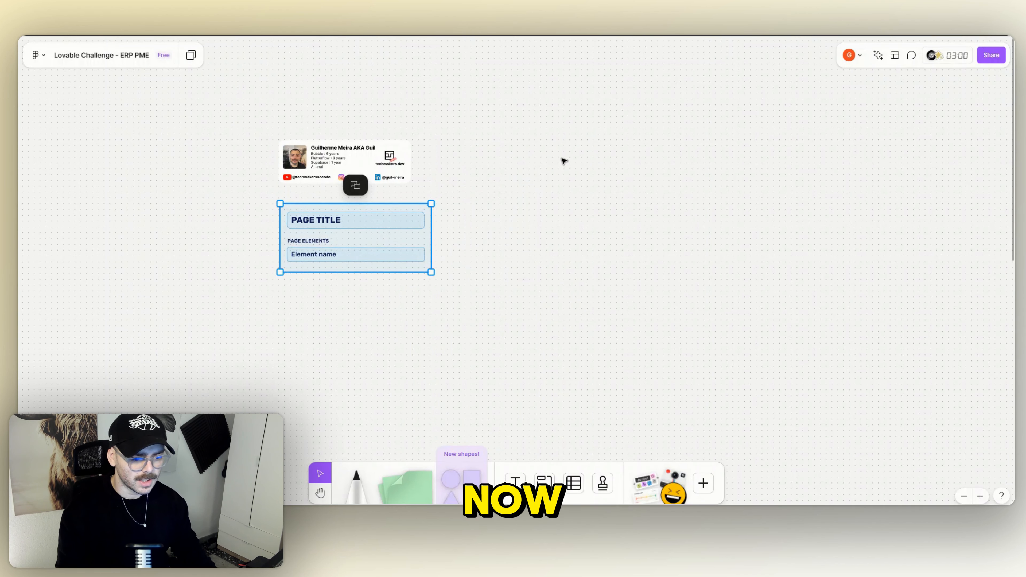
left_click(535, 173)
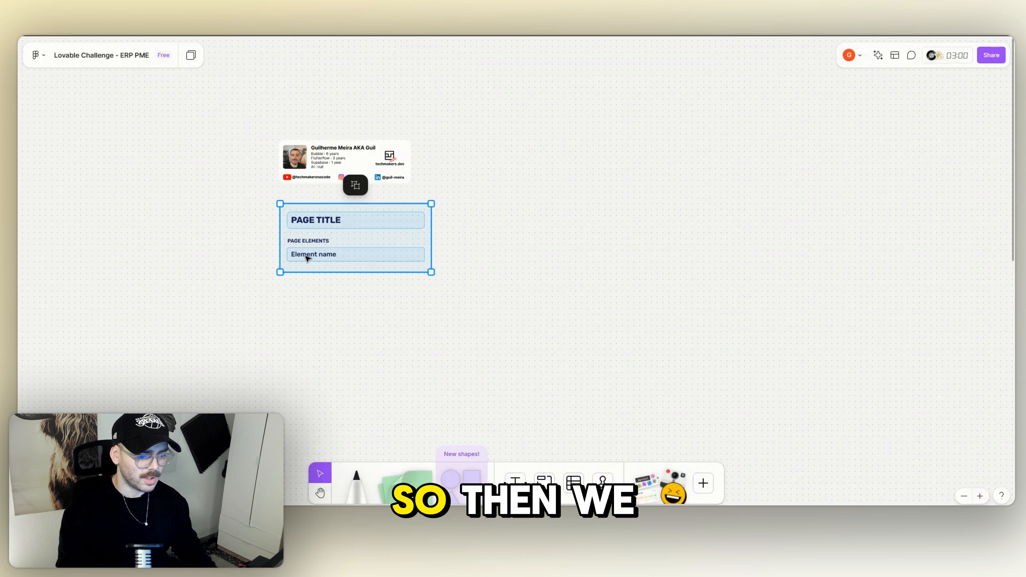
mouse_move(359, 236)
left_mouse_down()
mouse_move(416, 242)
mouse_move(357, 243)
left_mouse_up()
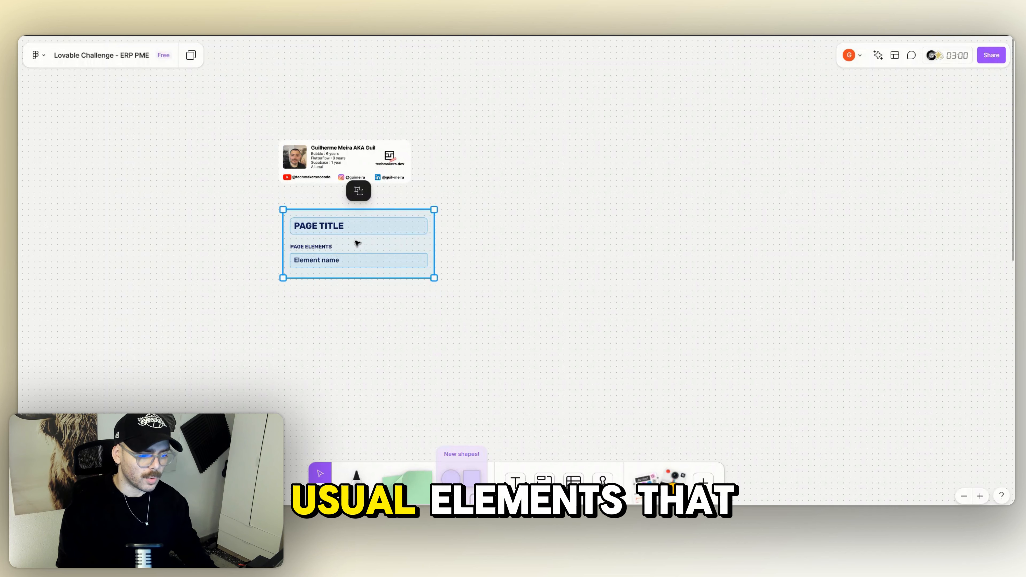
Insert a two-column, two-row table on the canvas and move it well to the right of the page template card
scroll(641, 235, "down", 3)
scroll(642, 234, "down", 2)
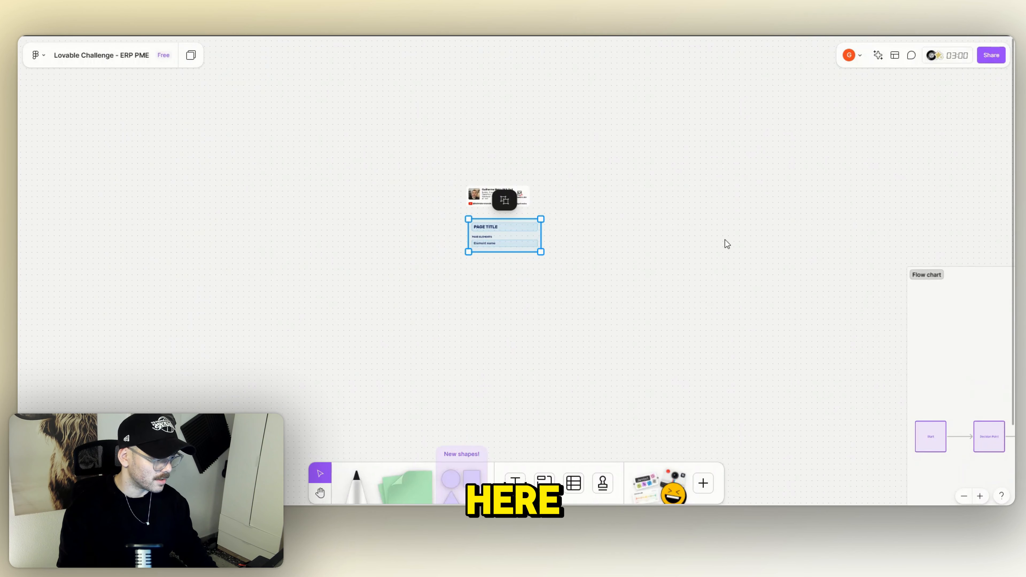
left_click_drag(792, 281, 524, 174)
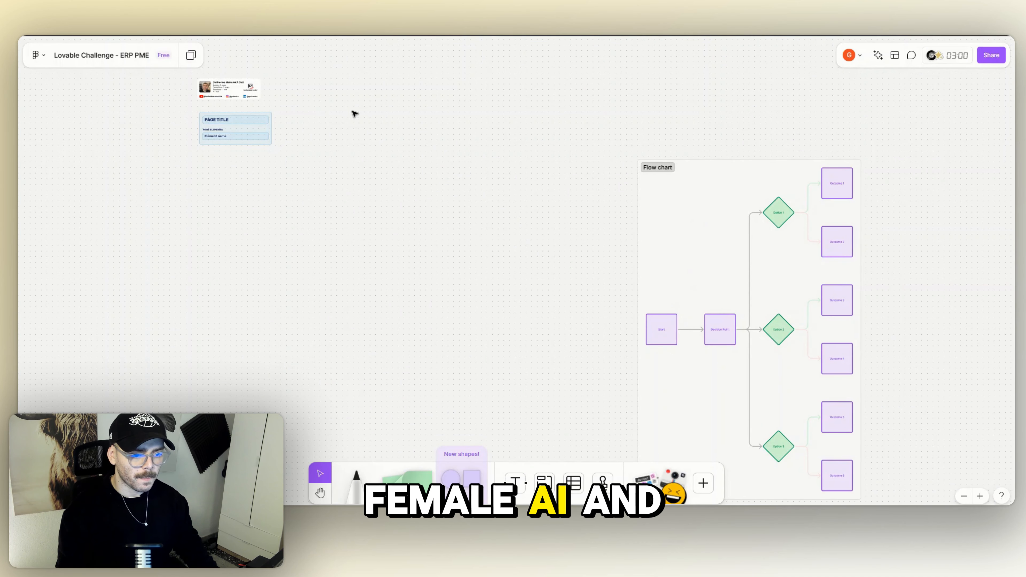
scroll(283, 137, "up", 3)
key("space")
left_click_drag(350, 114, 454, 231)
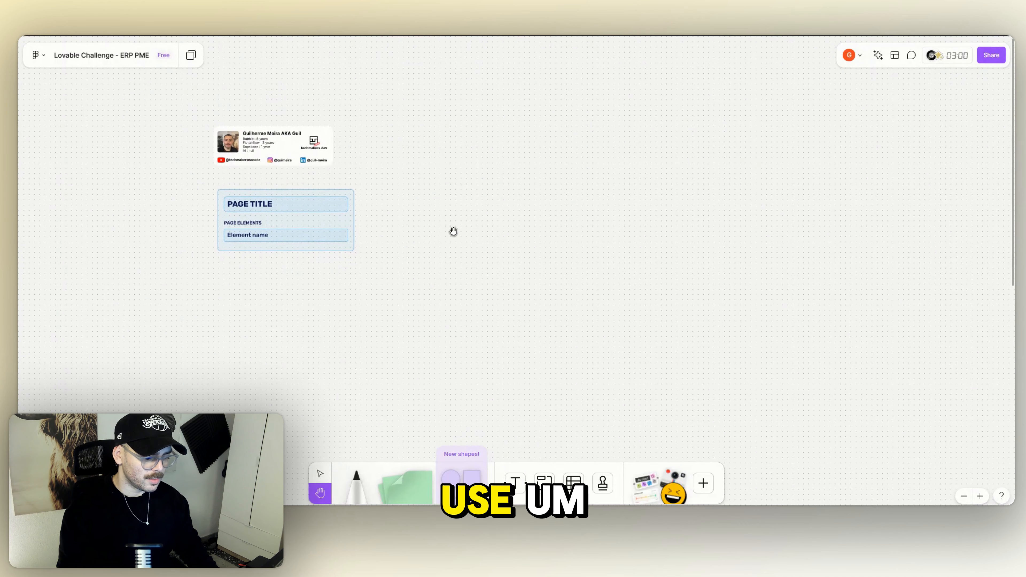
left_click(574, 480)
left_click(587, 173)
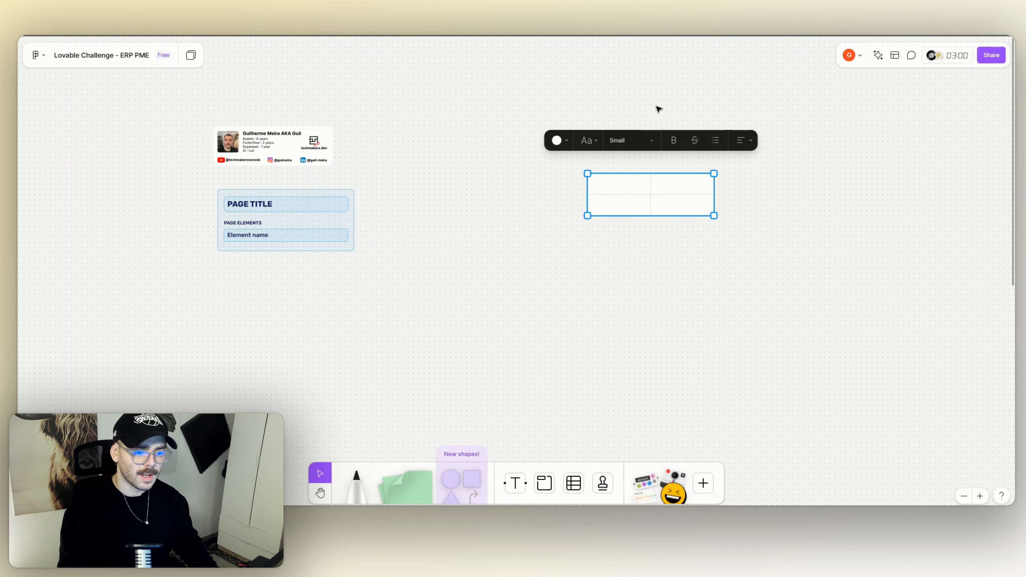
left_click_drag(674, 220, 763, 241)
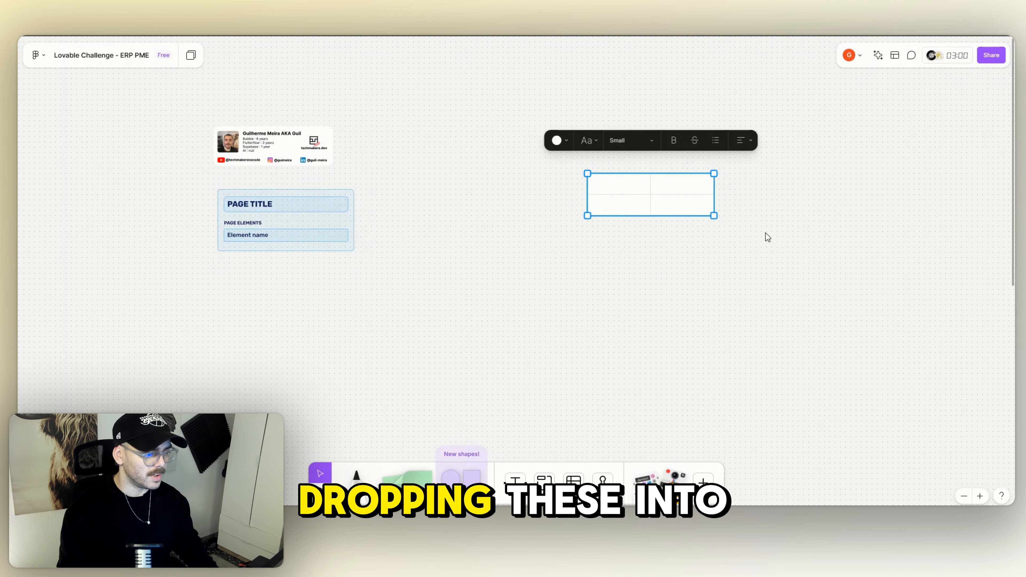
left_click_drag(618, 196, 781, 304)
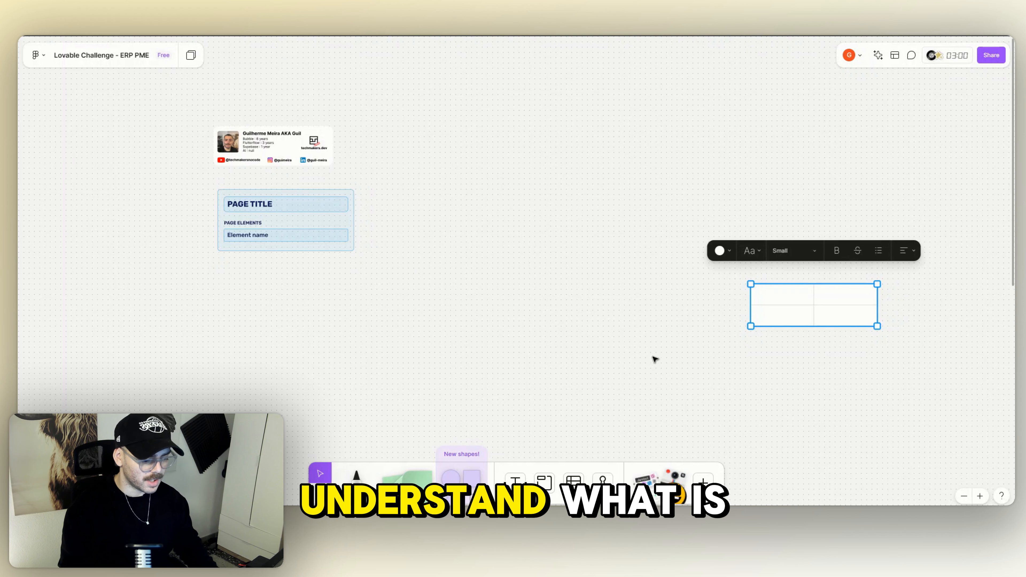
Add a section in the empty space between the page template card and the table, and name it Pages
left_click(542, 481)
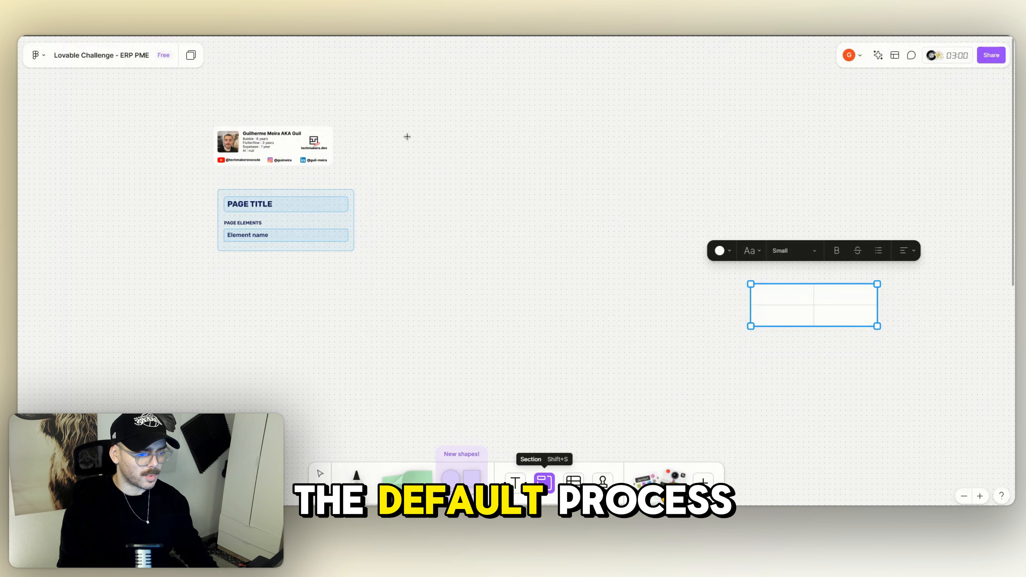
left_click(407, 136)
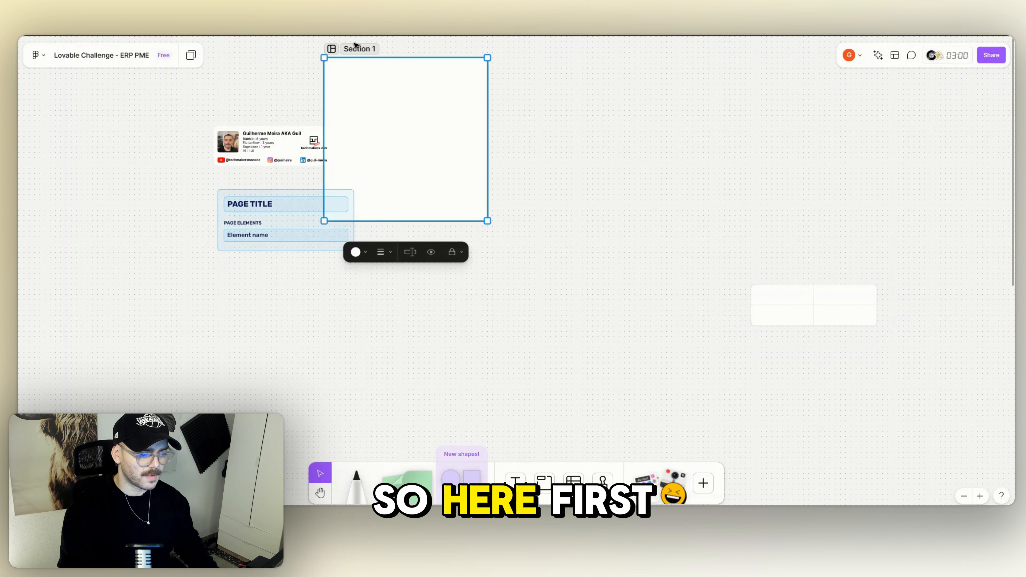
left_click_drag(364, 56, 490, 133)
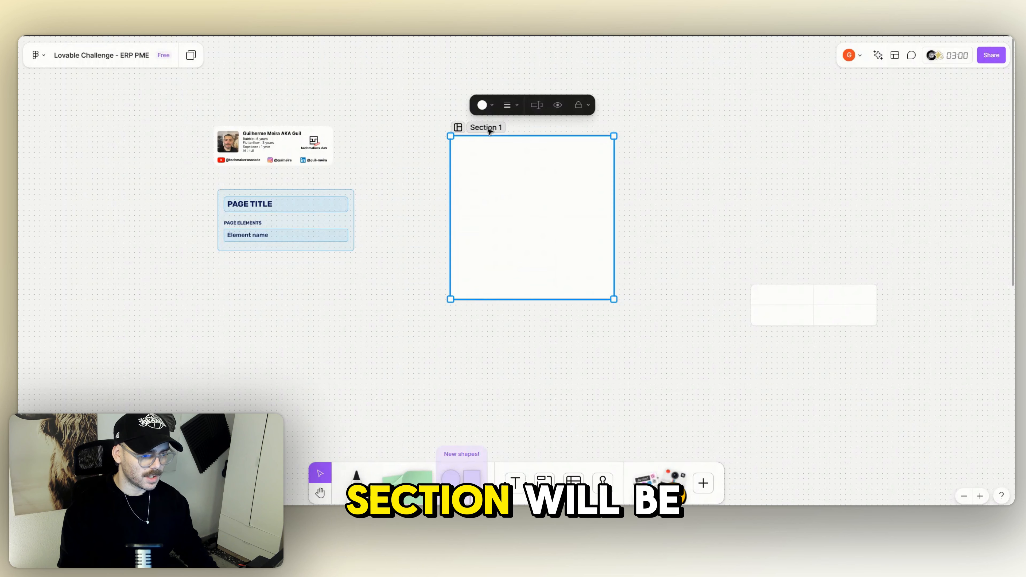
double_click(489, 129)
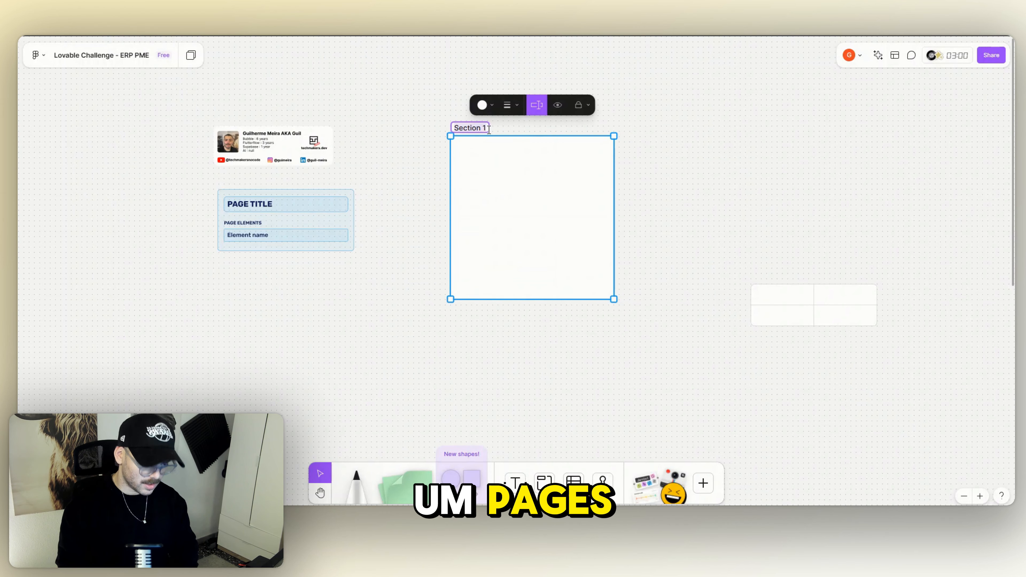
type("Pages")
left_click(488, 131)
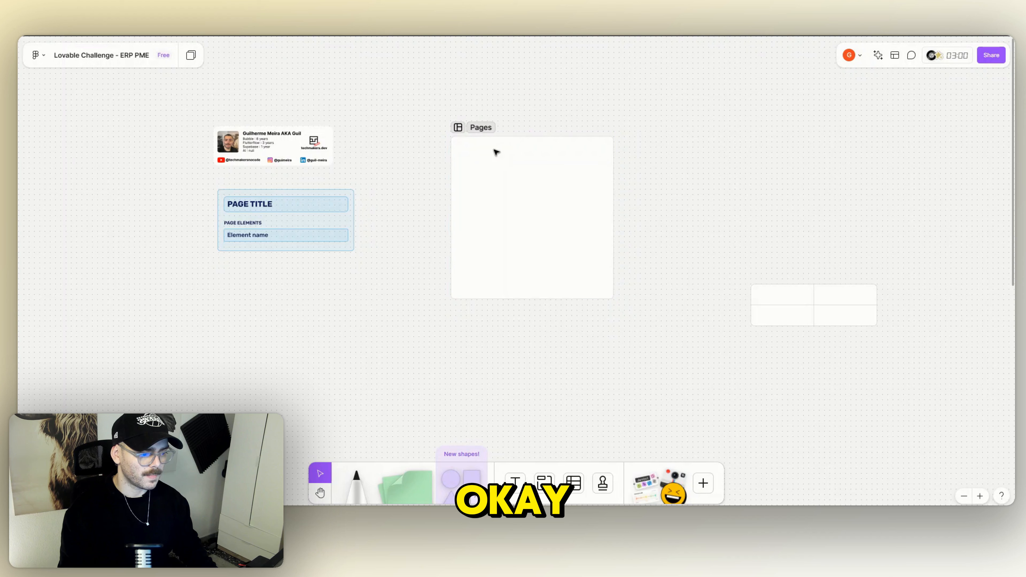
Set the Pages section's fill color to light blue
left_click(481, 130)
left_click(482, 105)
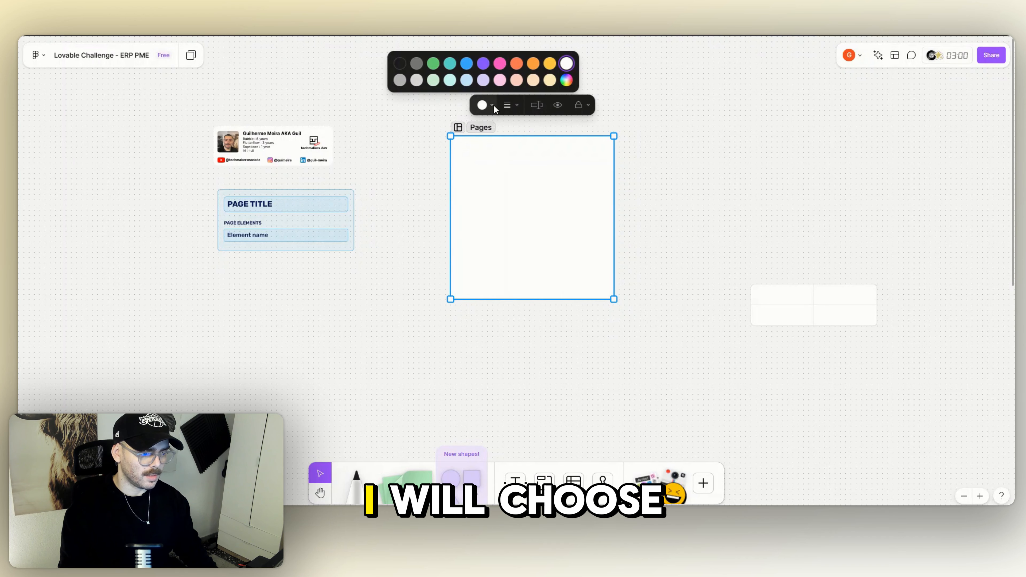
left_click(467, 81)
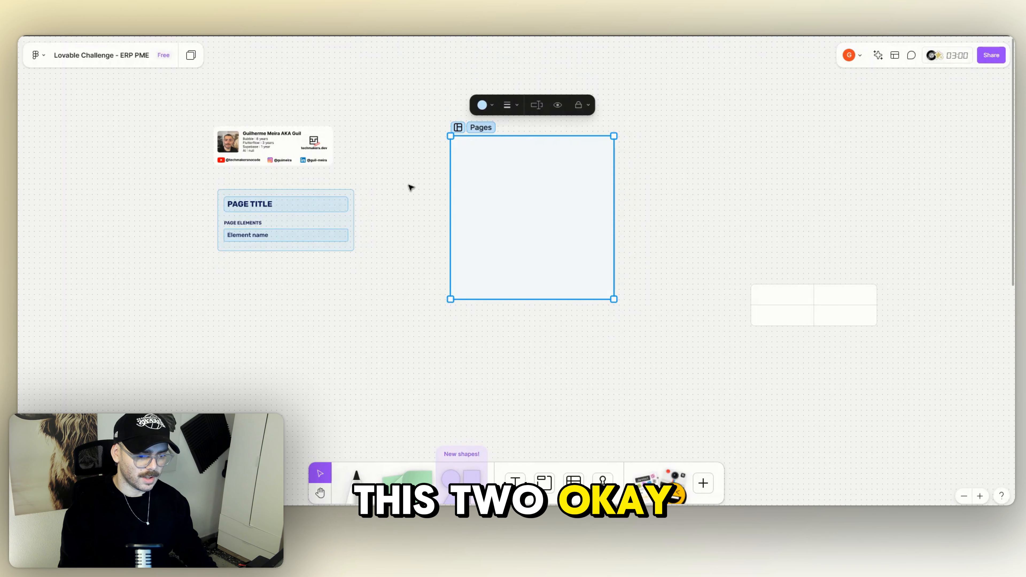
Place the page template card inside the Pages section and shift the section closer to the profile card
left_click(254, 222)
left_click_drag(254, 225, 501, 187)
left_click(466, 128)
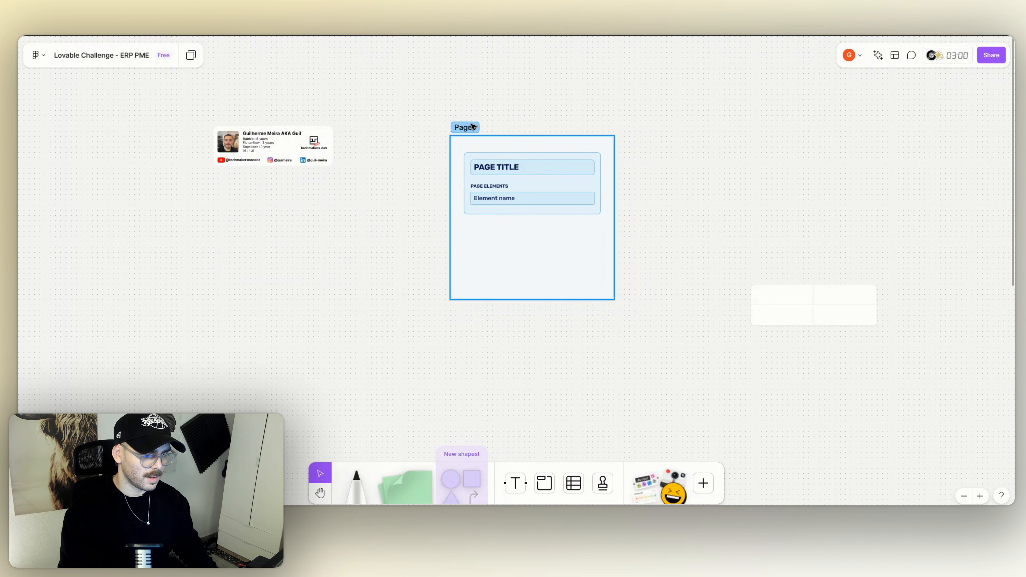
left_click_drag(467, 129, 414, 114)
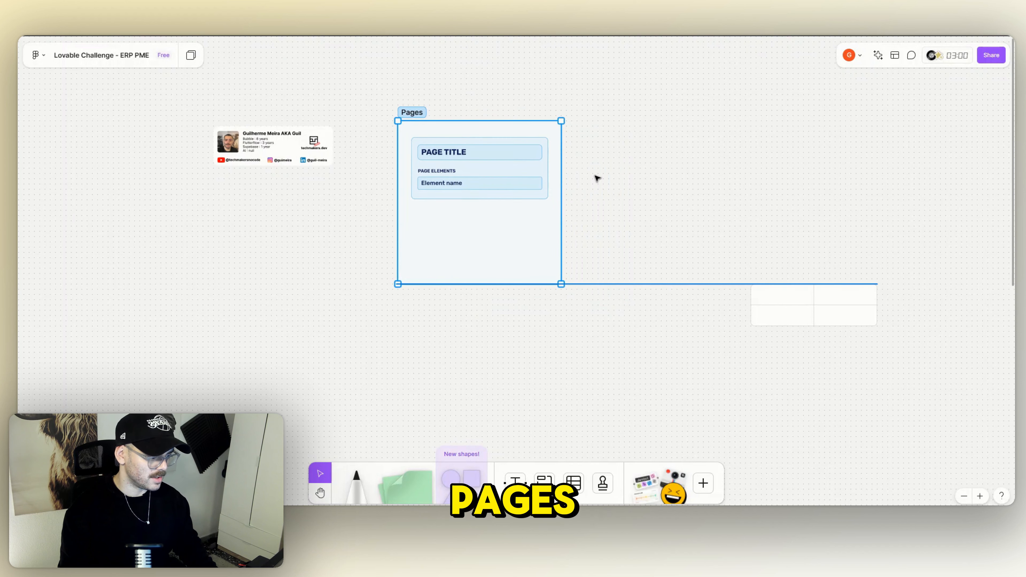
Add a second section to the right of Pages, level with it, and name it Database
left_click(837, 309)
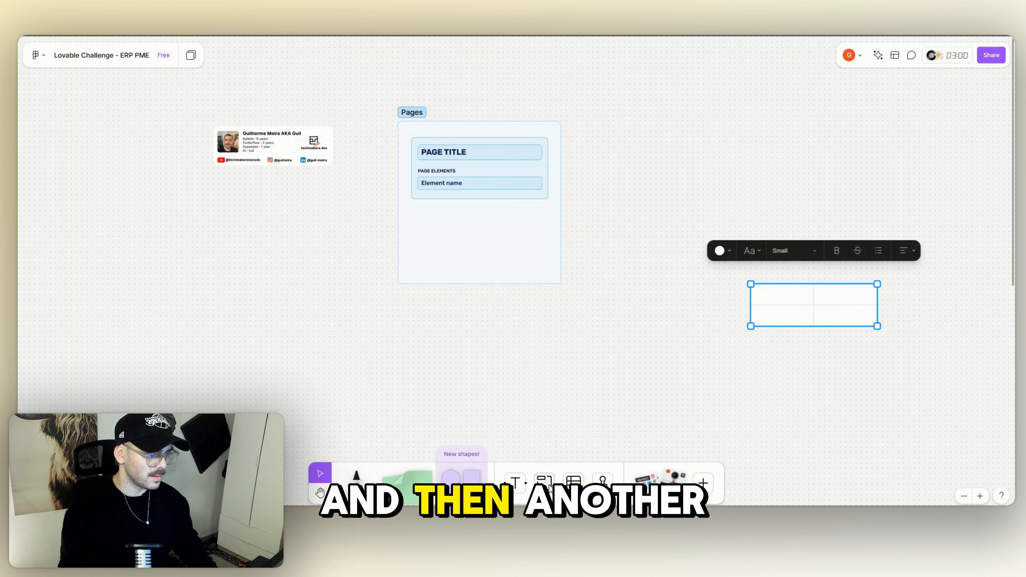
left_click(664, 117)
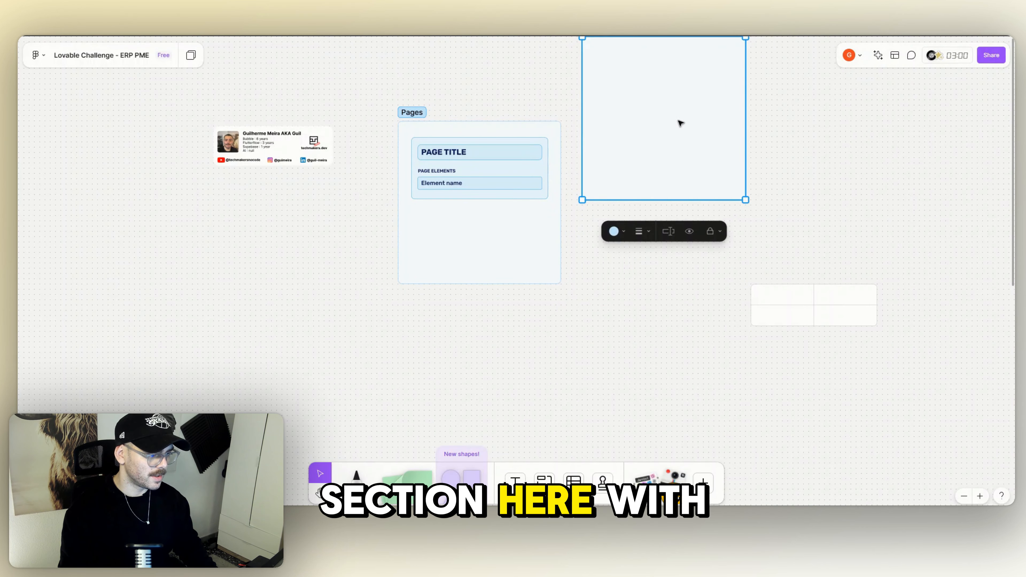
left_click_drag(678, 122, 713, 197)
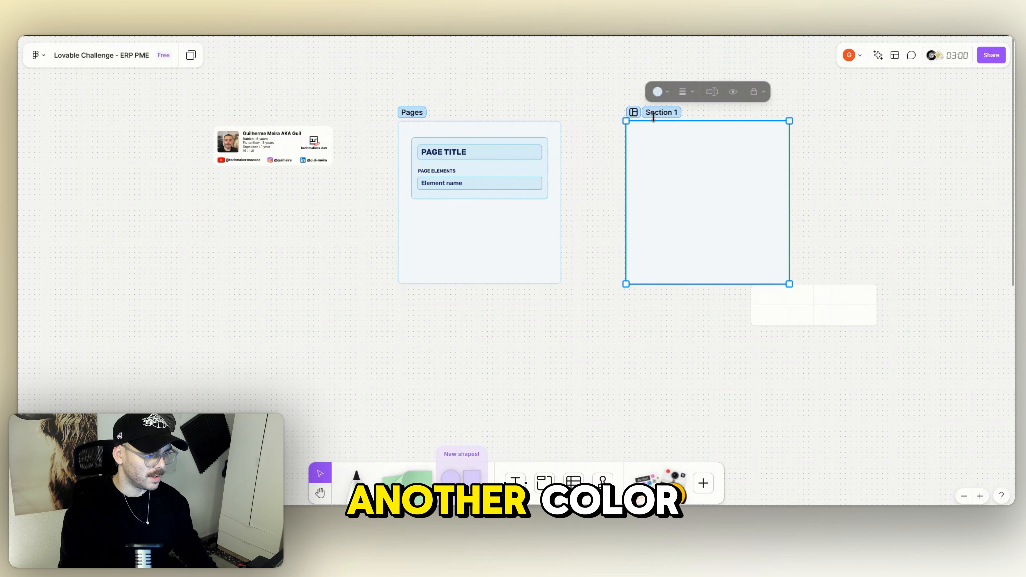
double_click(657, 115)
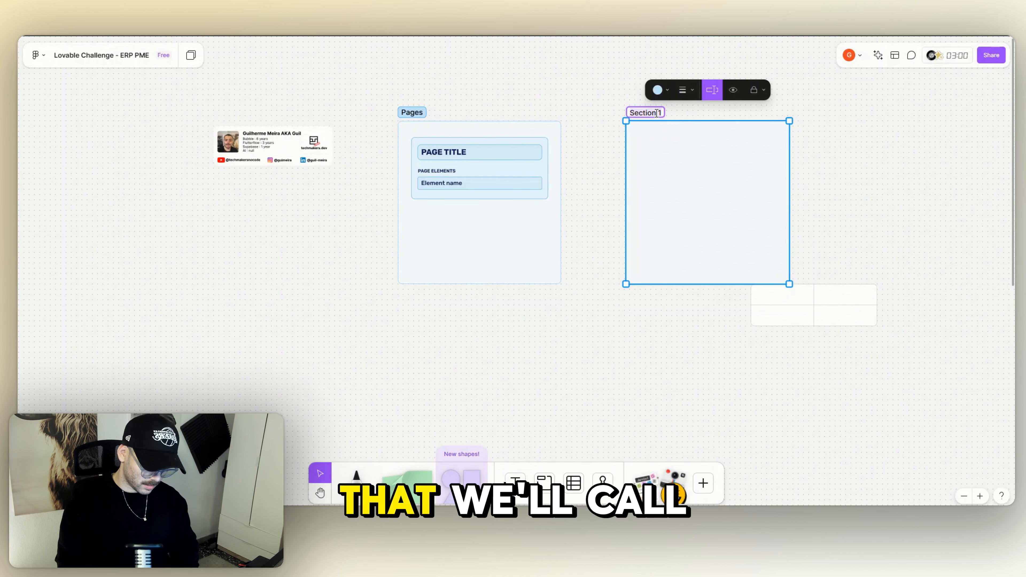
type("Database")
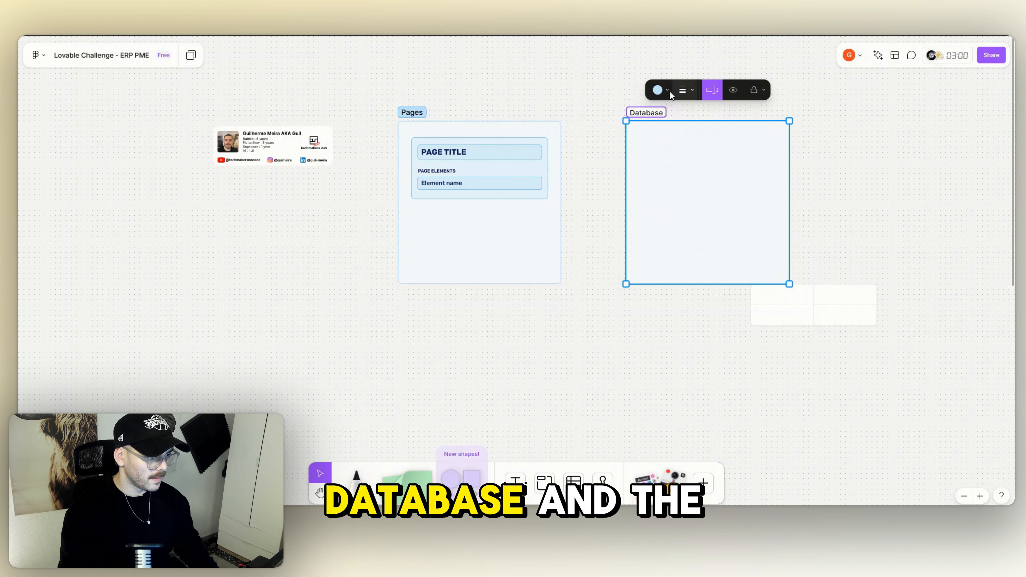
Set the Database section's fill color to light green
left_click(669, 93)
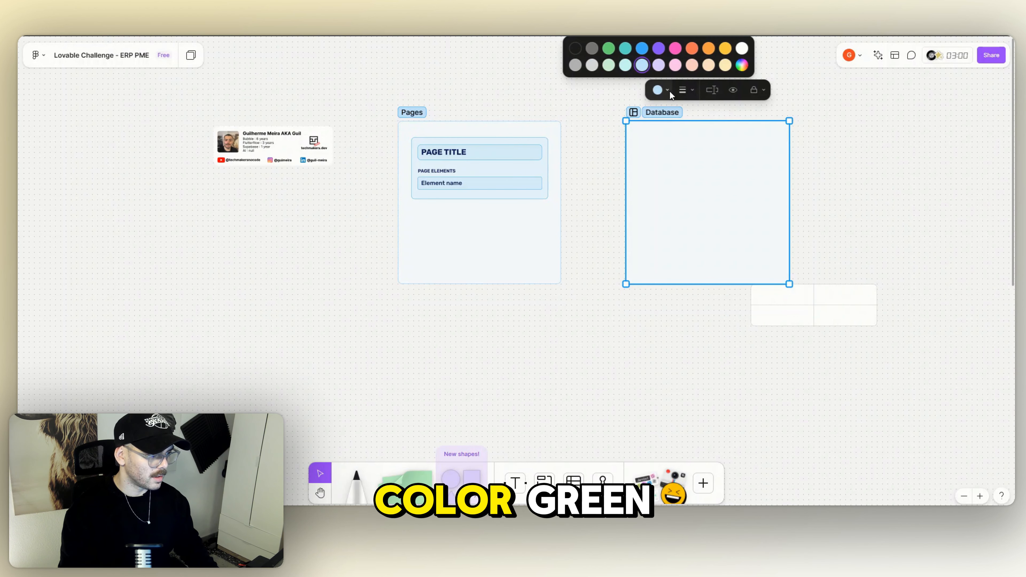
left_click(608, 64)
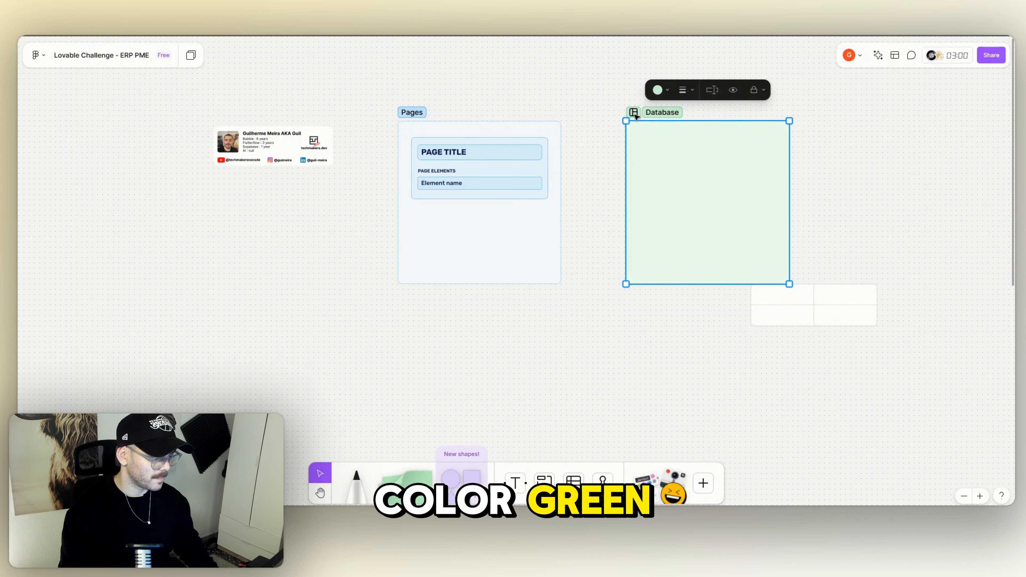
left_click(884, 245)
Move the blank table into the upper part of the Database section
left_click(820, 316)
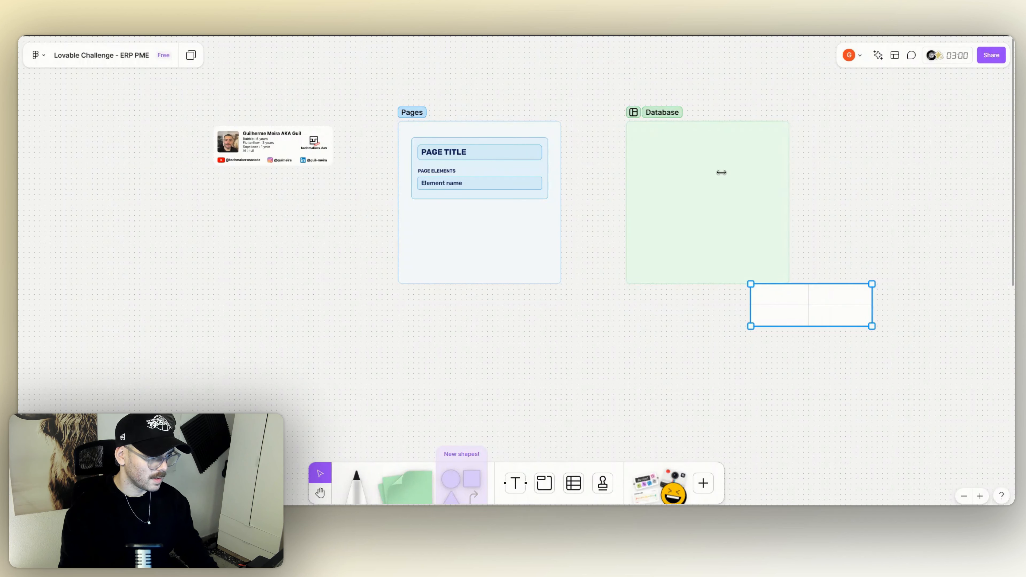
left_click_drag(793, 295, 671, 147)
left_click(688, 221)
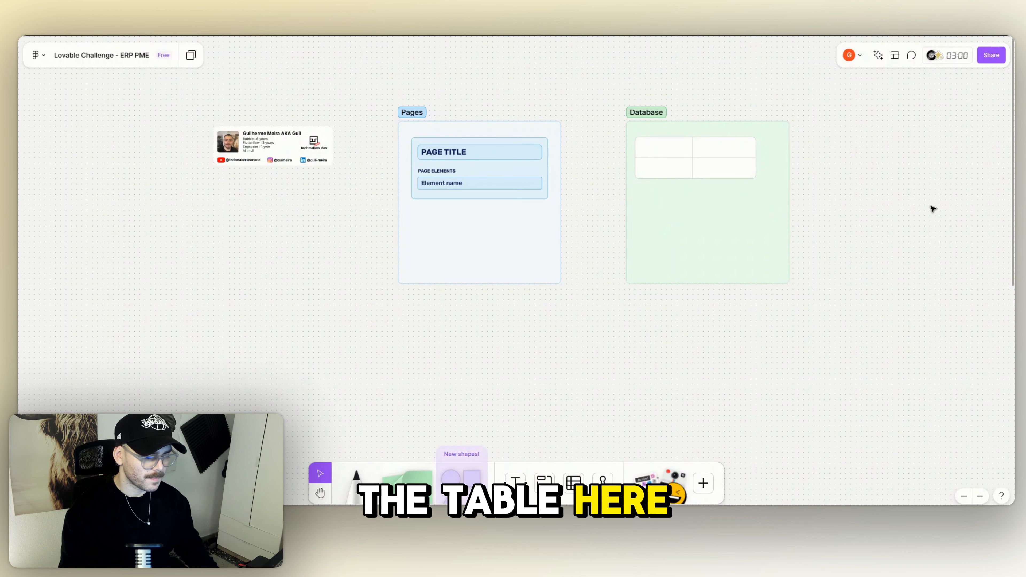
Shift the Database section farther right and enlarge the Pages section into the freed space, extending it downward as well
left_click_drag(636, 113, 809, 114)
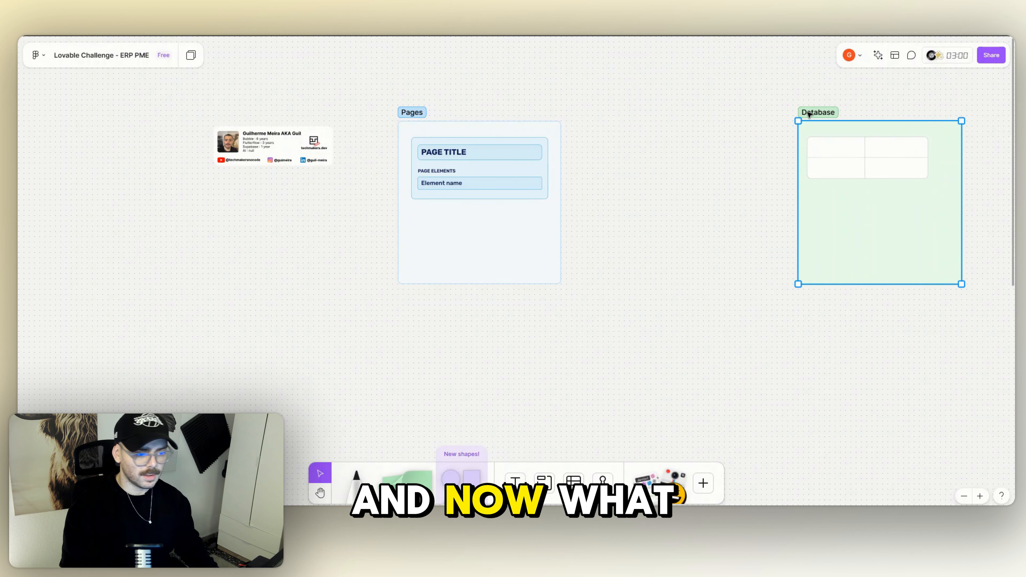
left_click(561, 284)
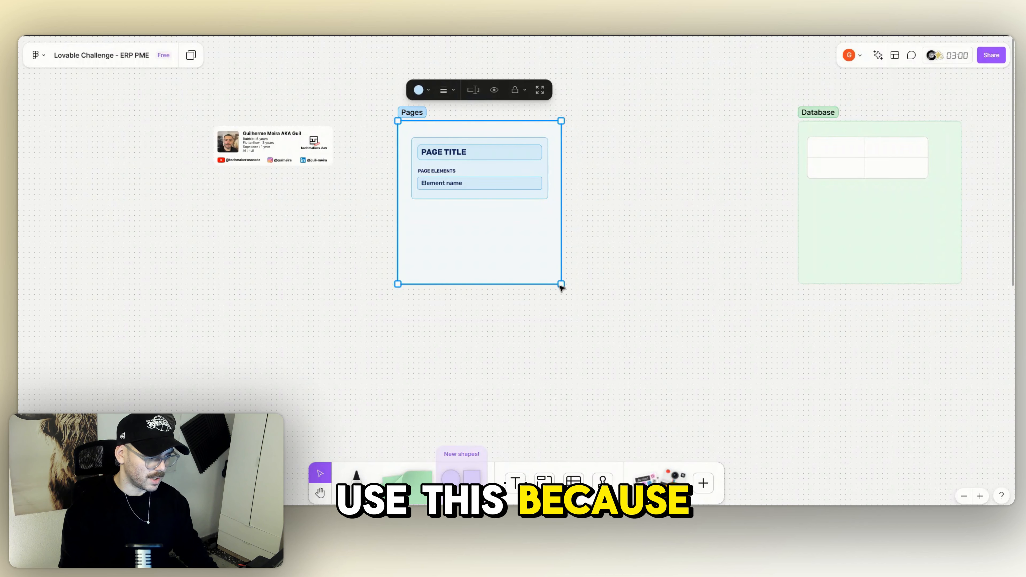
left_click_drag(561, 284, 767, 409)
Duplicate the page template card three times, placing the copies at the upper right, center and lower left of the Pages section
left_click(461, 186)
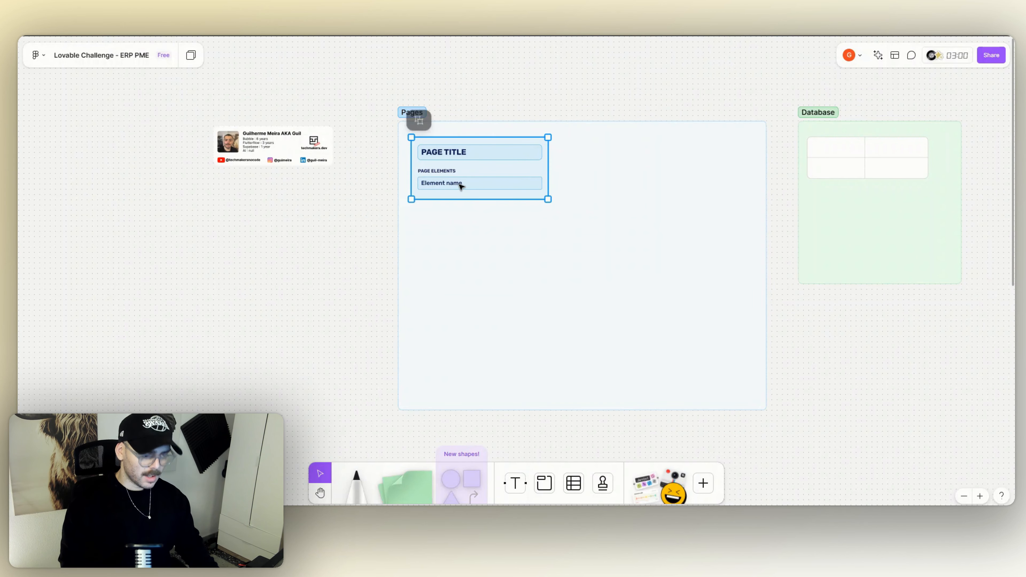
key("ctrl+d")
left_click_drag(508, 179, 651, 169)
key("ctrl+d")
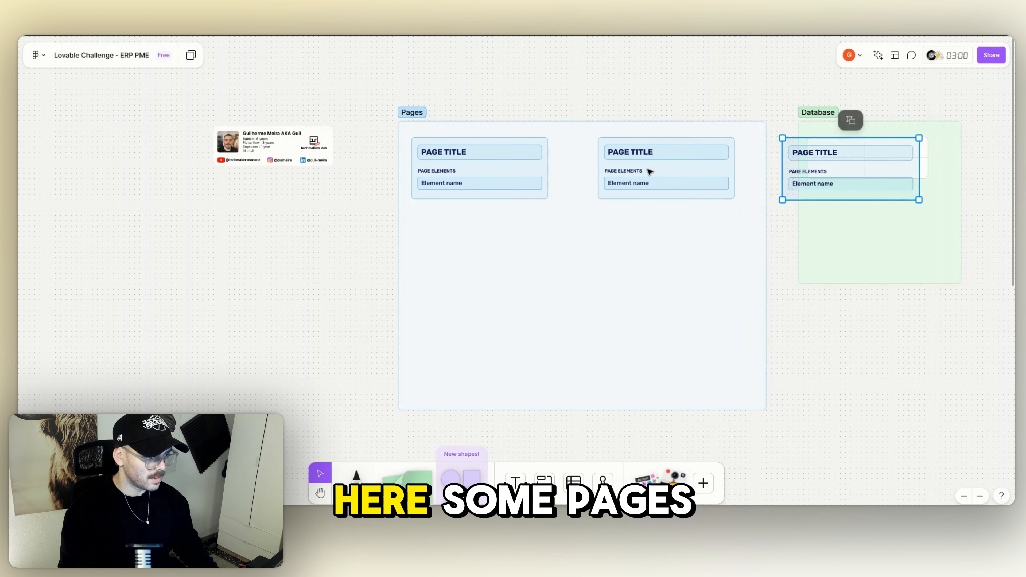
left_click_drag(875, 163, 598, 259)
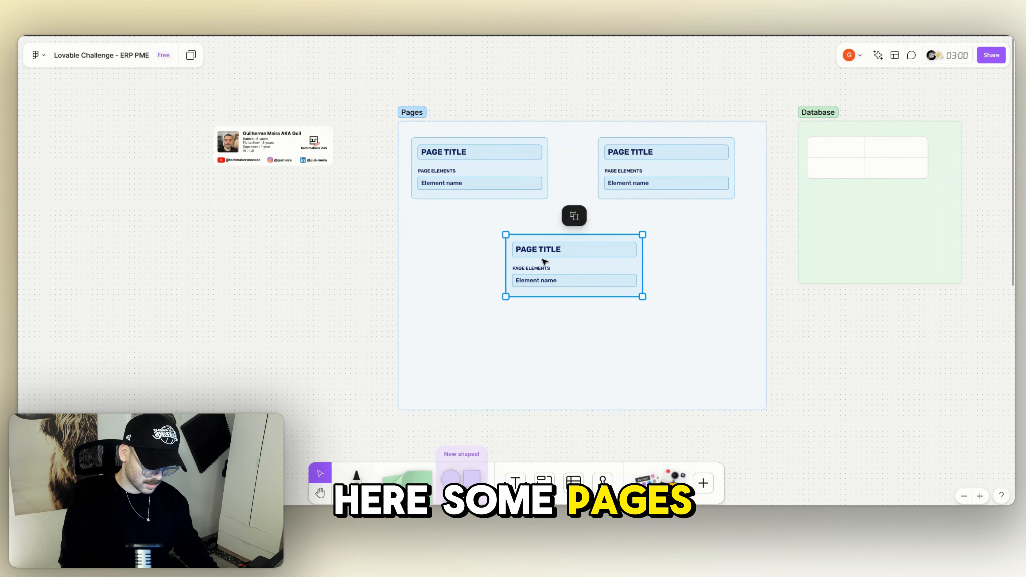
key("ctrl+d")
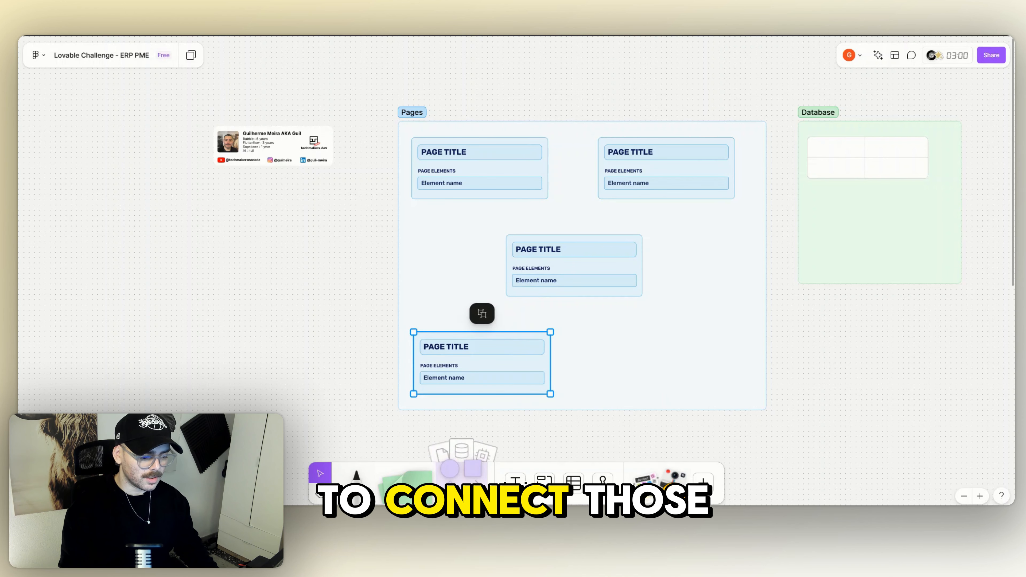
Draw elbow connectors from the upper-left page card to the upper-right and center cards, and from the center card to the lower-left card
left_click(462, 478)
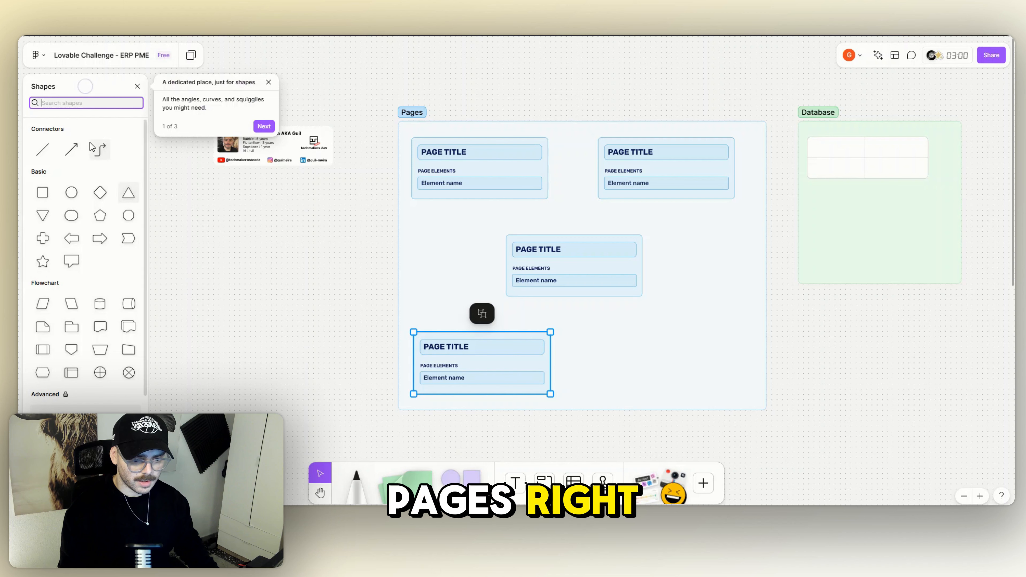
left_click(97, 157)
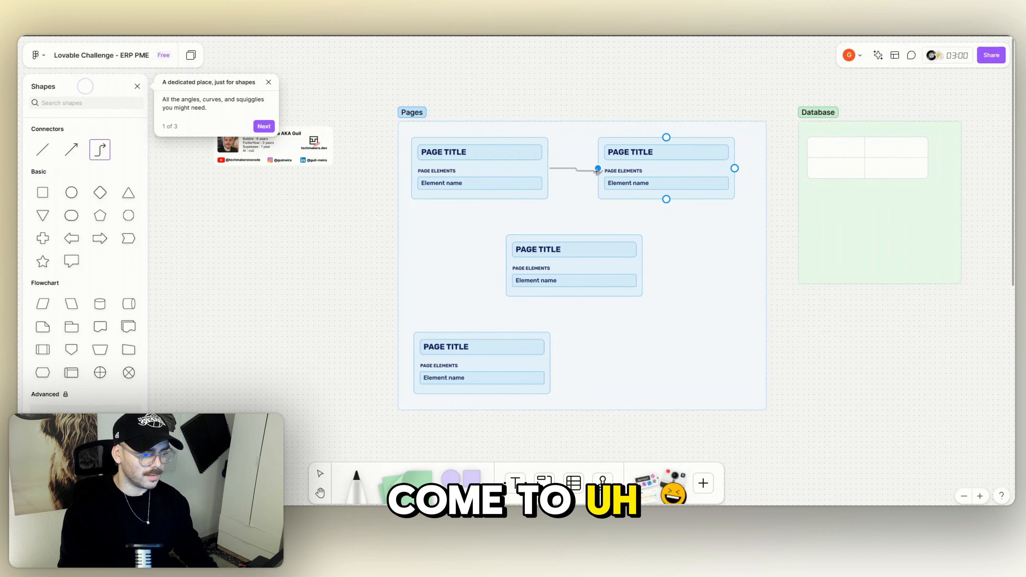
left_click_drag(597, 171, 598, 169)
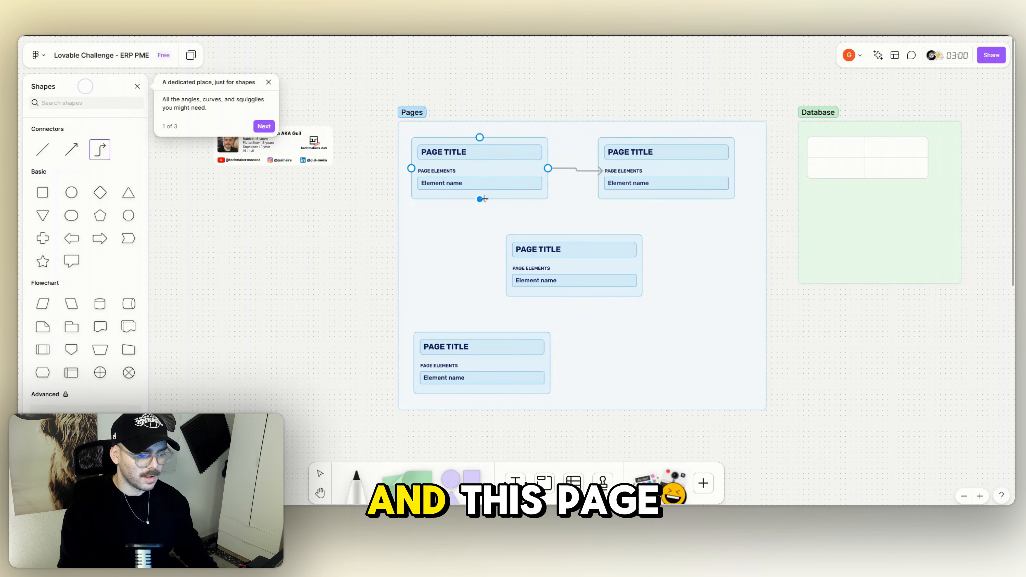
left_click_drag(480, 199, 576, 235)
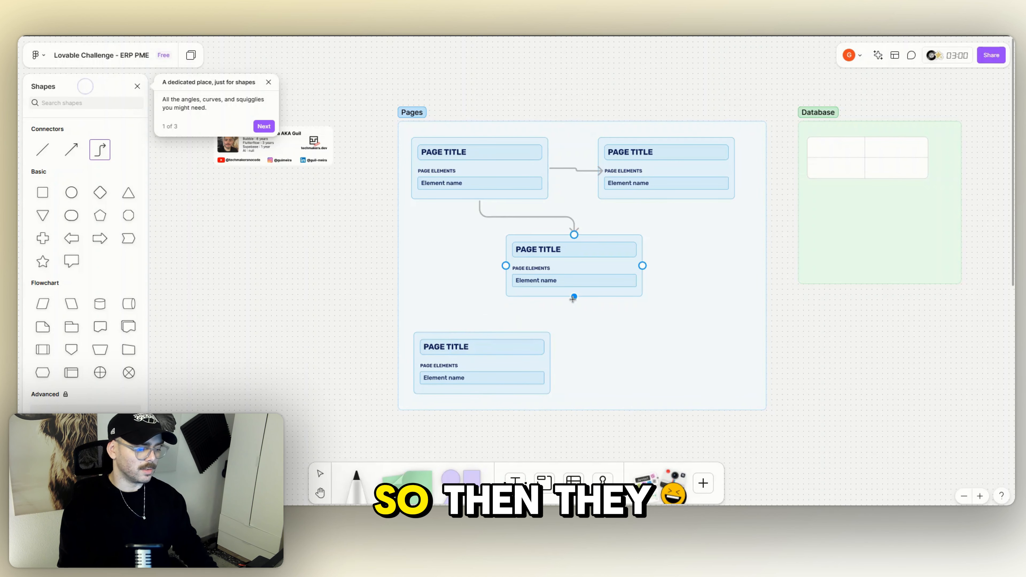
mouse_move(573, 298)
left_mouse_down()
mouse_move(471, 326)
mouse_move(482, 332)
left_mouse_up()
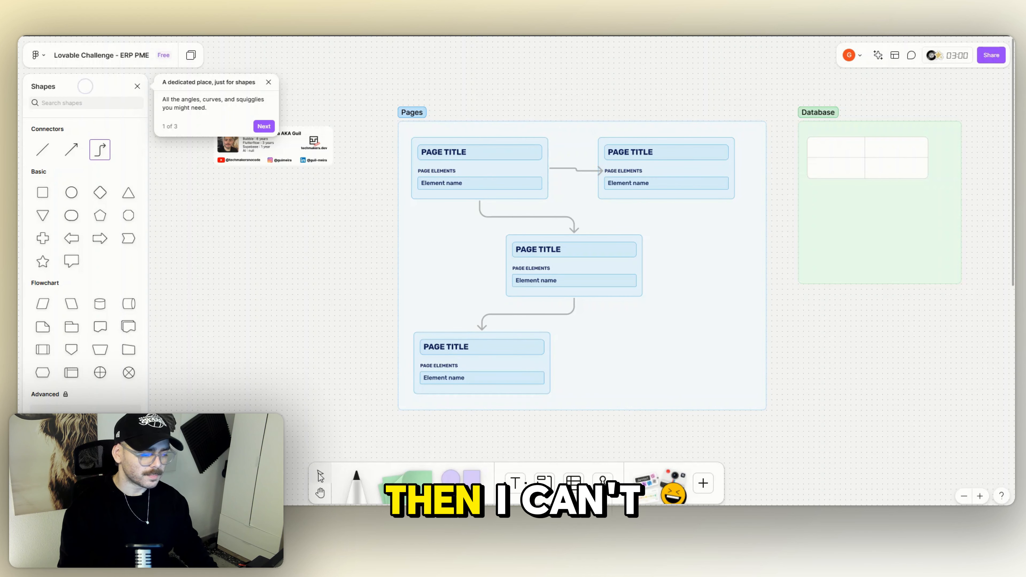
Reattach the arrow end of the upper connector to the near edge of the upper-right page card so it runs straight
key("v")
left_click(603, 171)
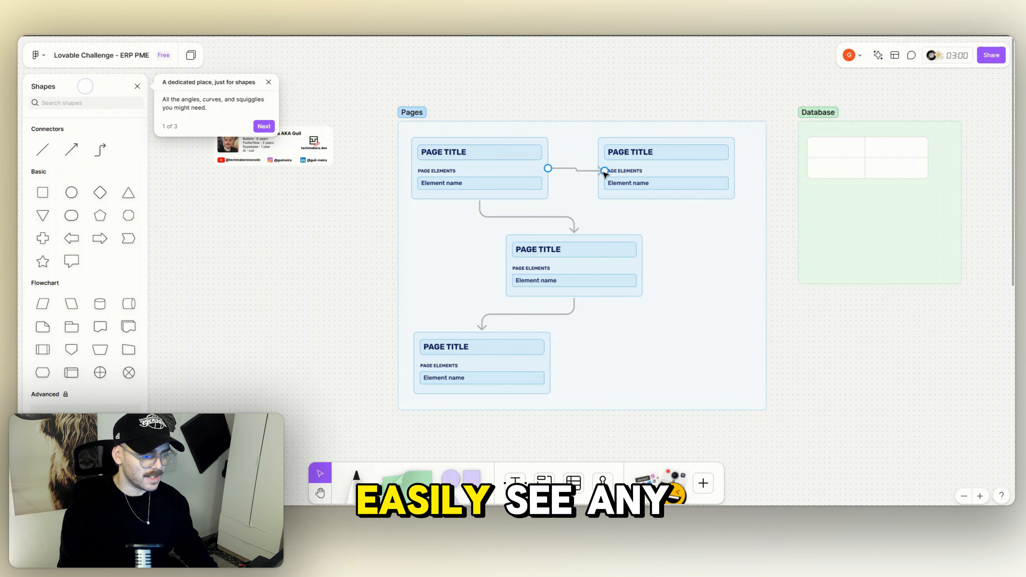
left_click_drag(605, 172, 600, 174)
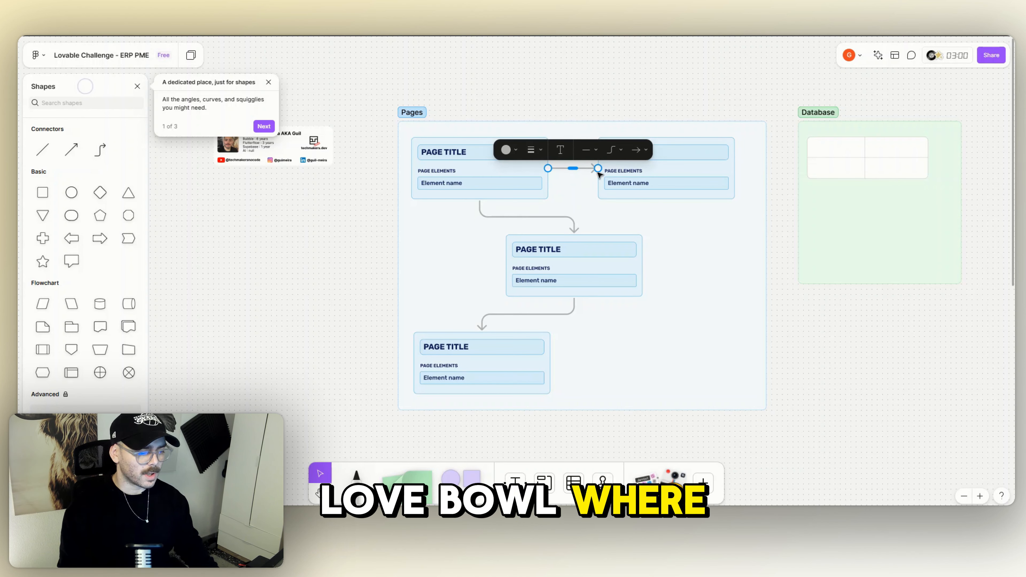
left_click(607, 97)
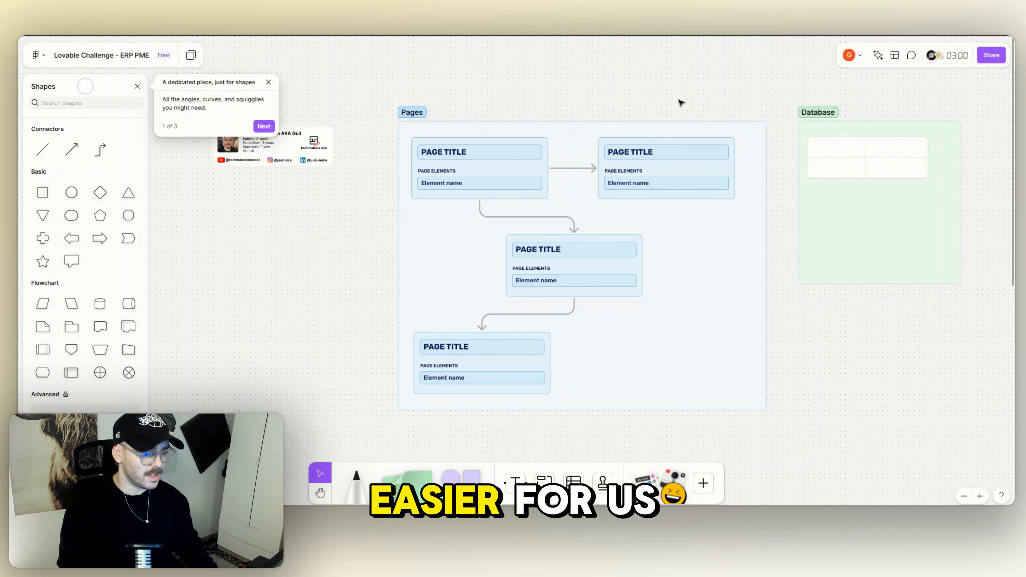
Enlarge the Database section rightward and down to the Pages section's lower edge, and move the Flow chart section clear of it
scroll(696, 89, "down", 3)
left_click_drag(735, 91, 585, 87)
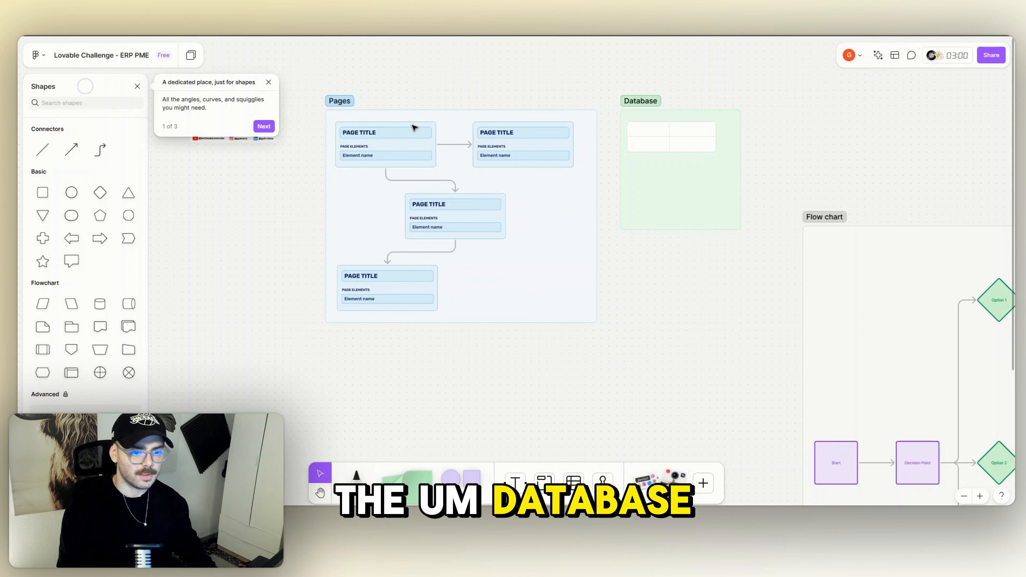
left_click(268, 83)
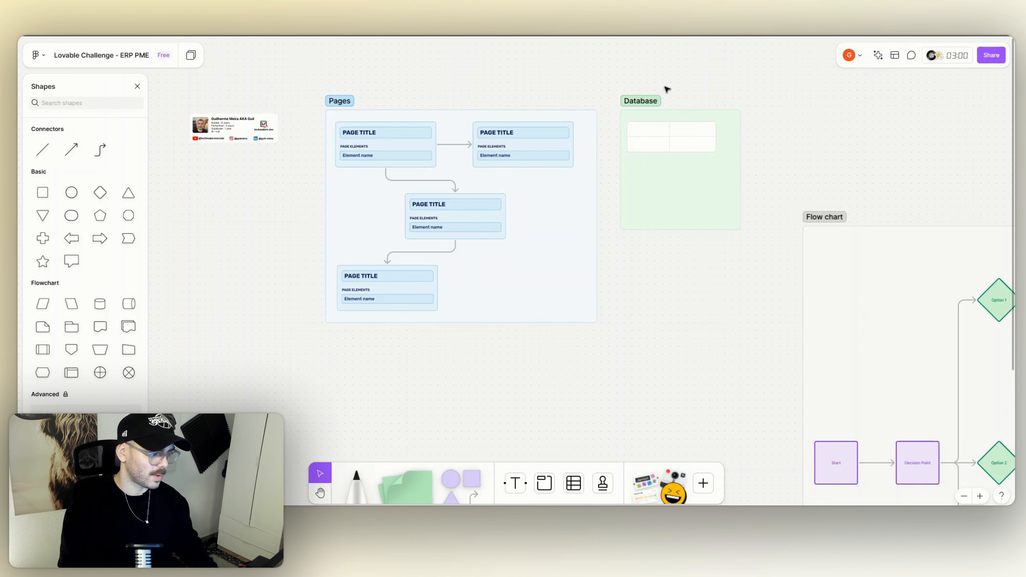
left_click(639, 108)
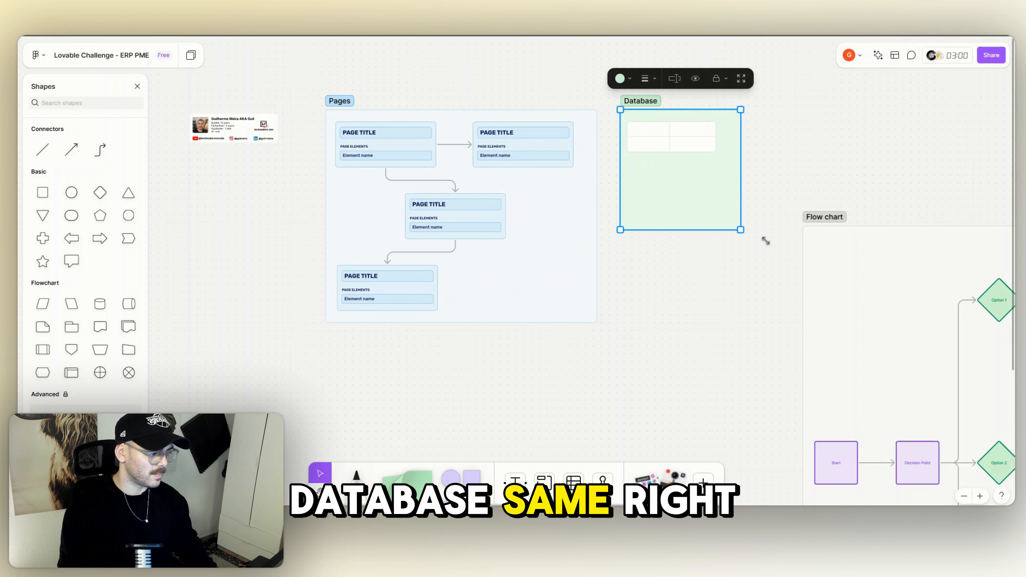
left_click_drag(766, 241, 889, 334)
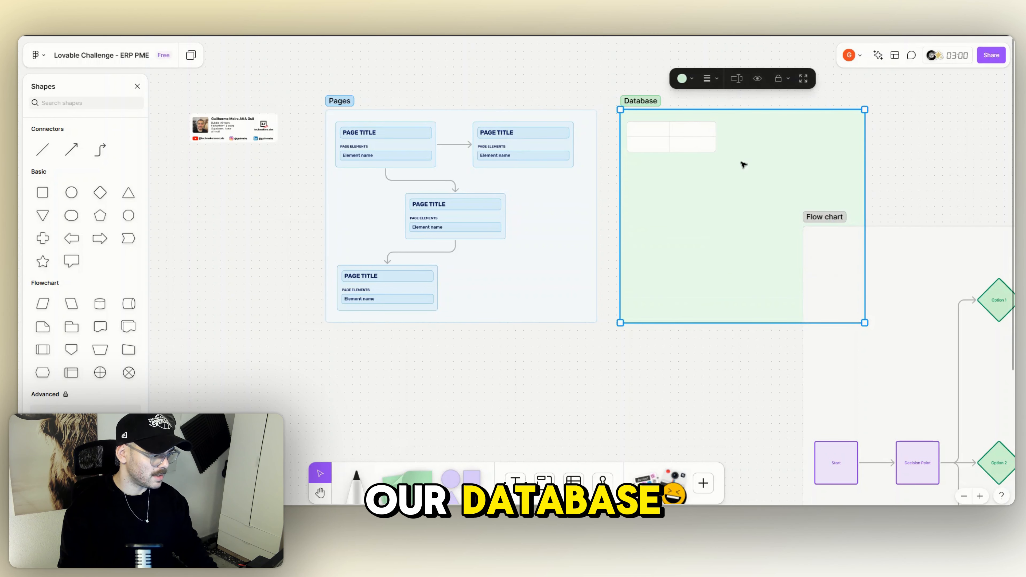
left_click(671, 137)
left_click_drag(821, 214, 955, 95)
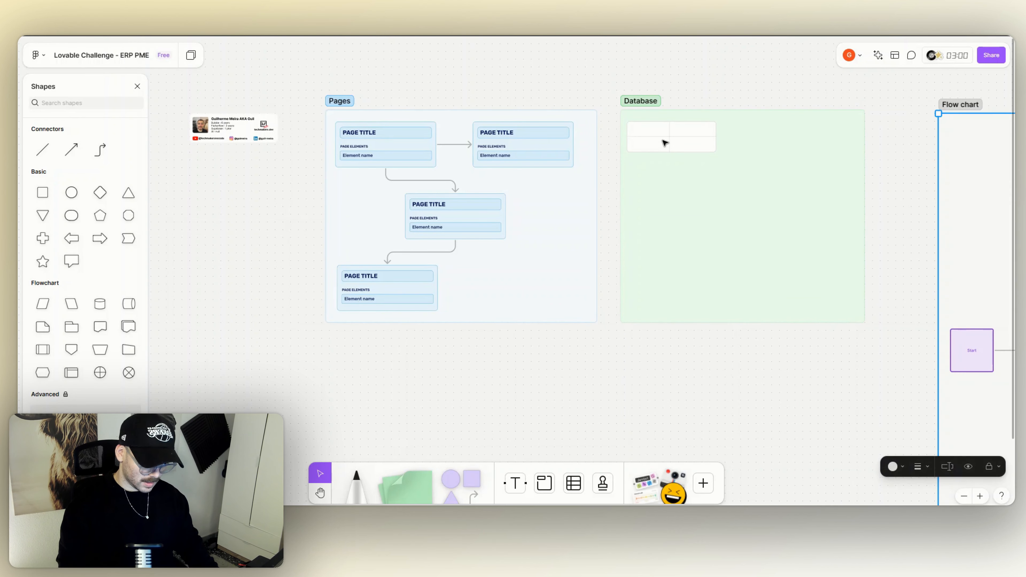
Duplicate the blank table twice, placing one copy at the upper right and one at the center of the Database section
left_click(665, 143)
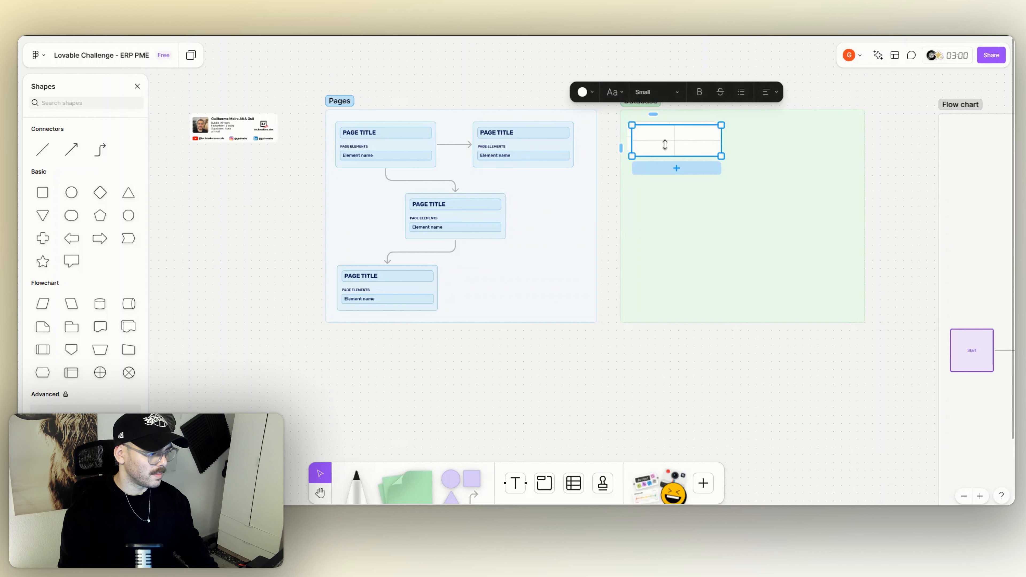
left_click_drag(665, 142, 786, 173)
key("ctrl+d")
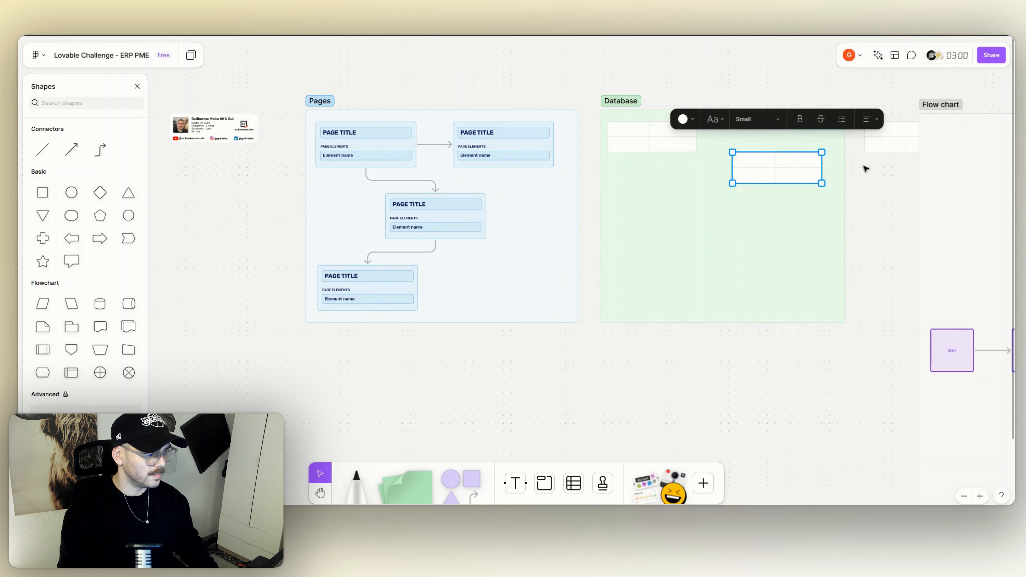
left_click_drag(870, 147, 679, 239)
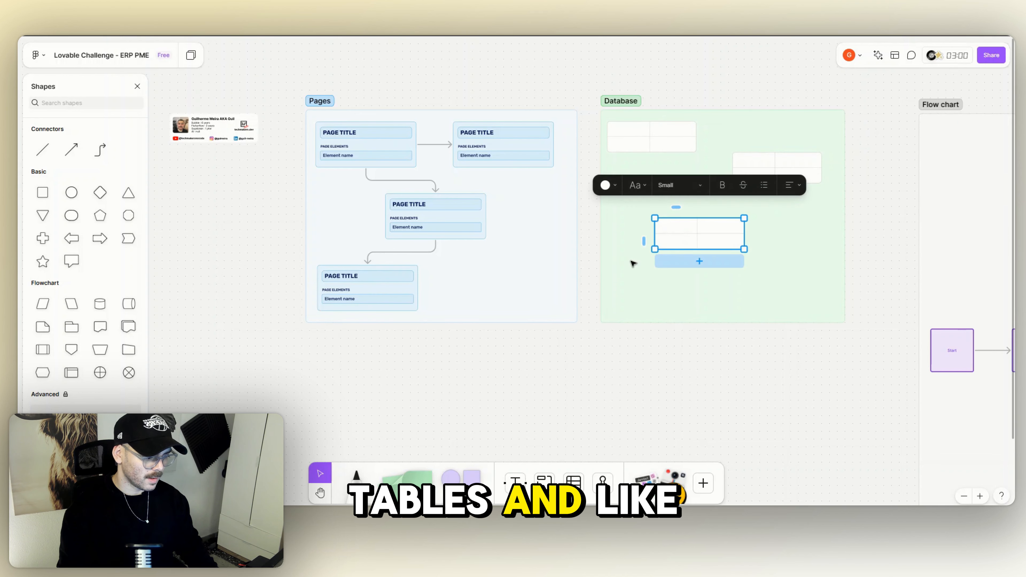
left_click(641, 315)
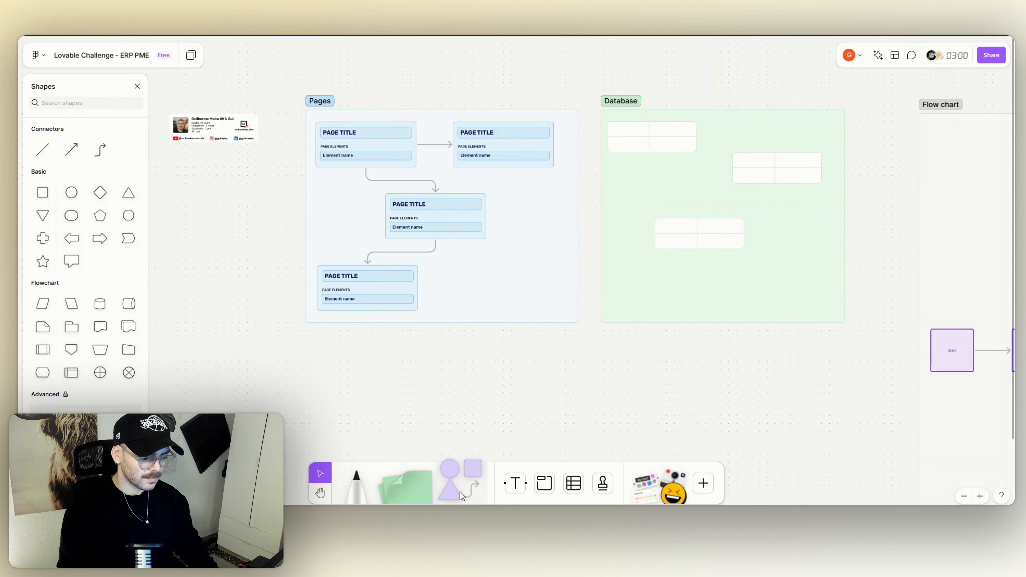
Draw elbow connectors from the upper-left table to the center table and to the right-hand table in the Database section
left_click(460, 491)
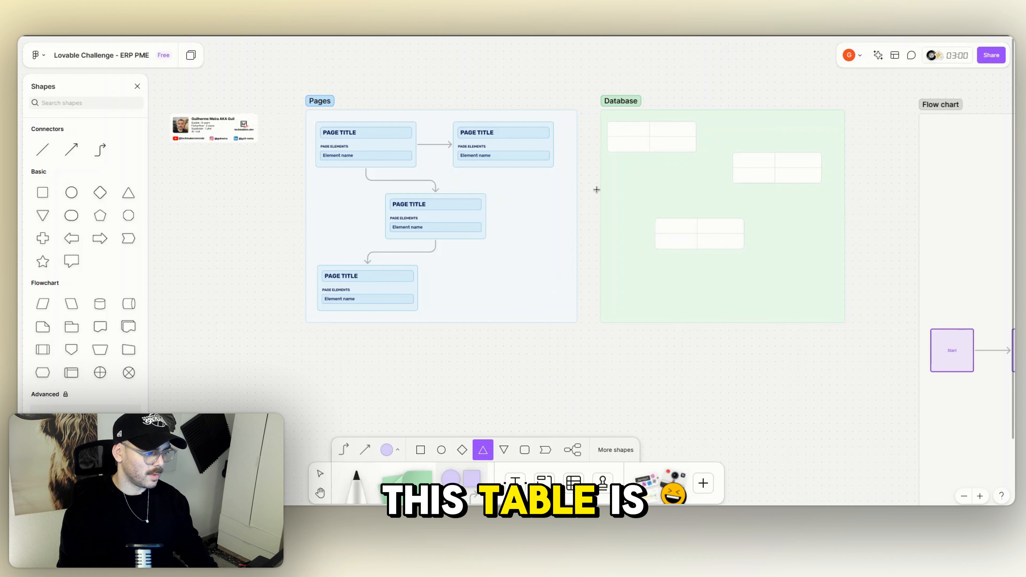
left_click_drag(652, 152, 699, 227)
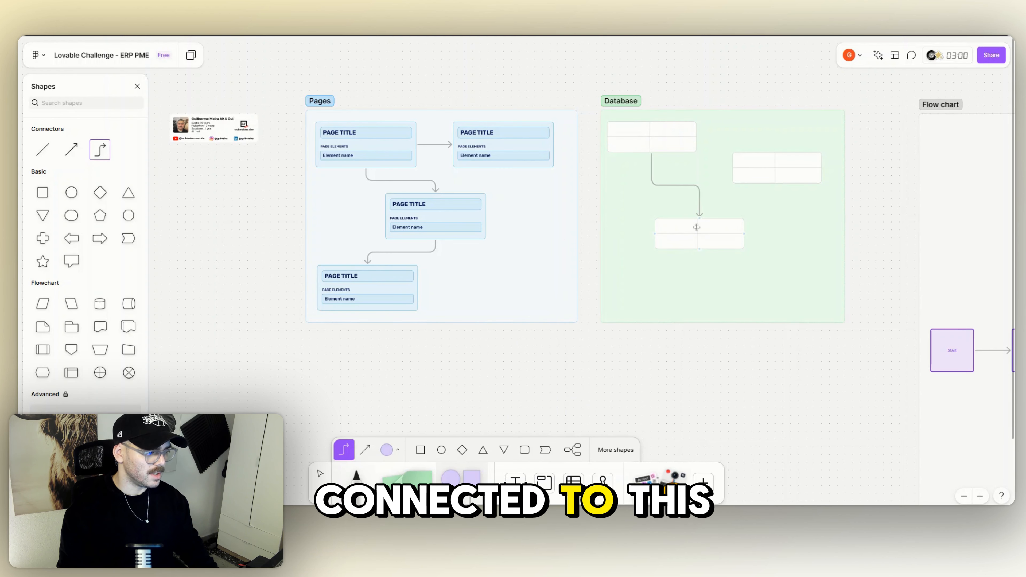
left_click_drag(698, 136, 785, 150)
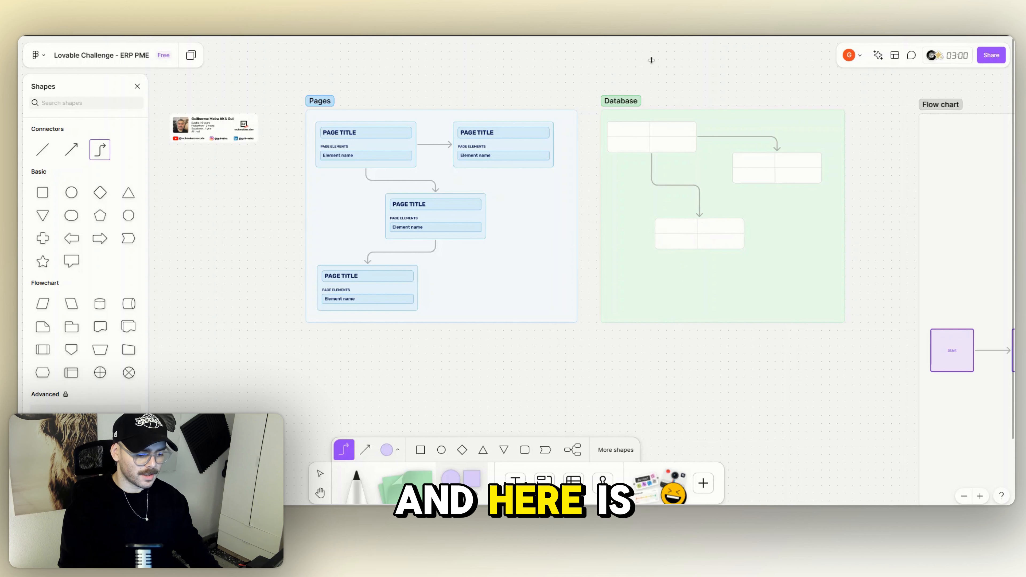
key("Escape")
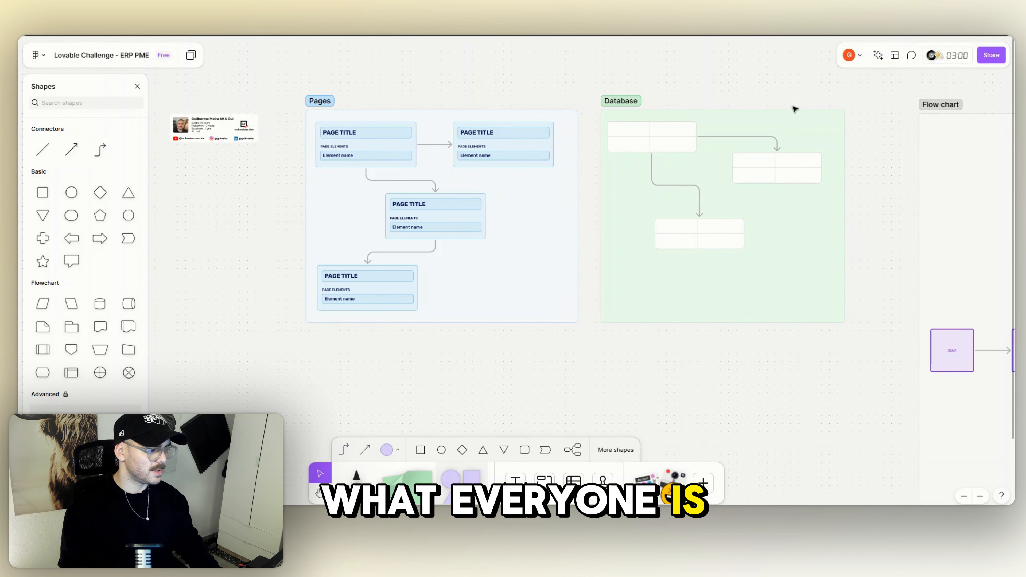
left_click_drag(893, 120, 639, 103)
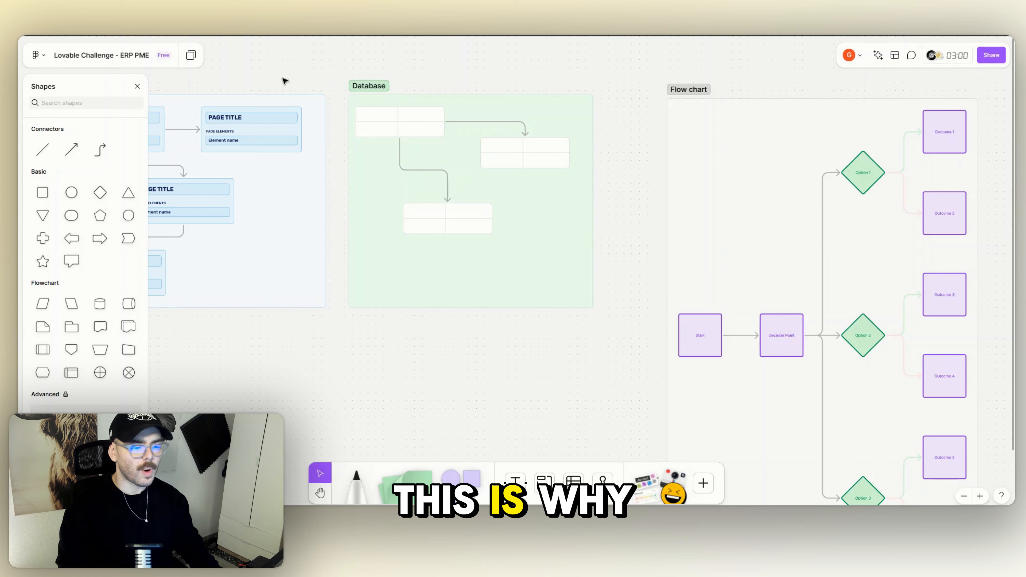
scroll(285, 81, "down", 5)
key("h")
left_click_drag(399, 68, 481, 69)
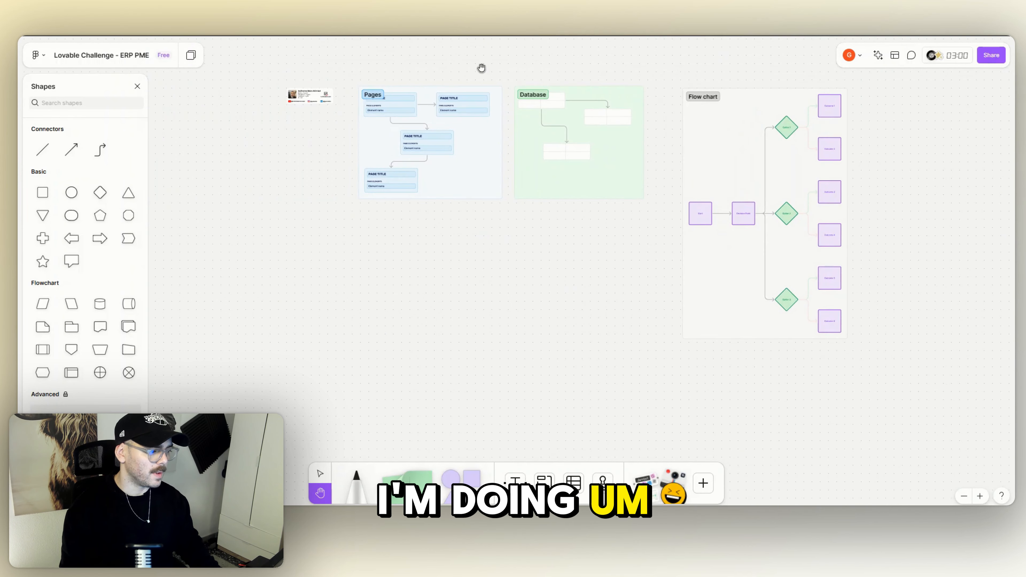
key("v")
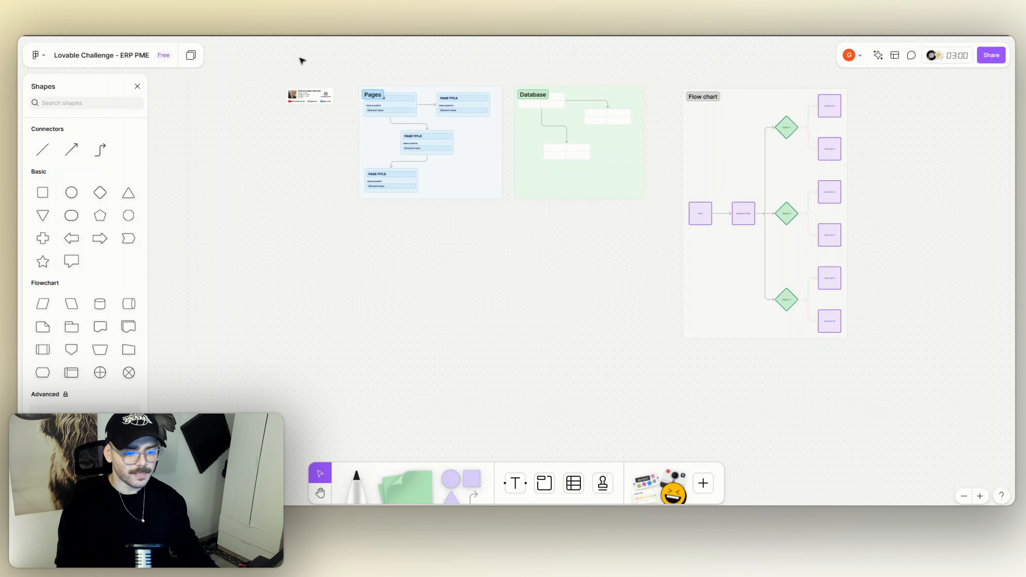
Add the line "Xano: 4 years" below the Supabase line in the profile card's experience list
scroll(286, 77, "up", 5)
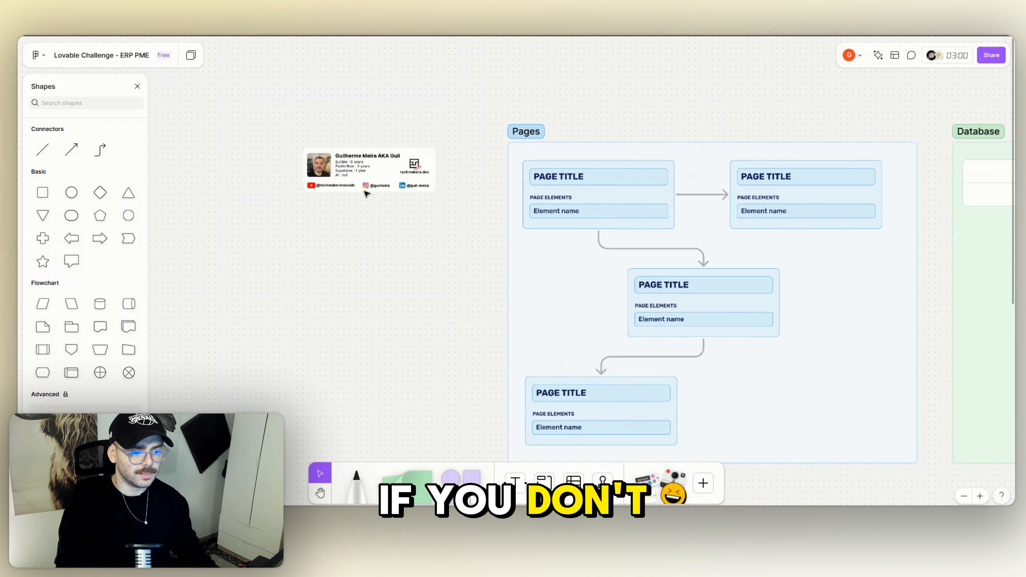
scroll(335, 174, "up", 4)
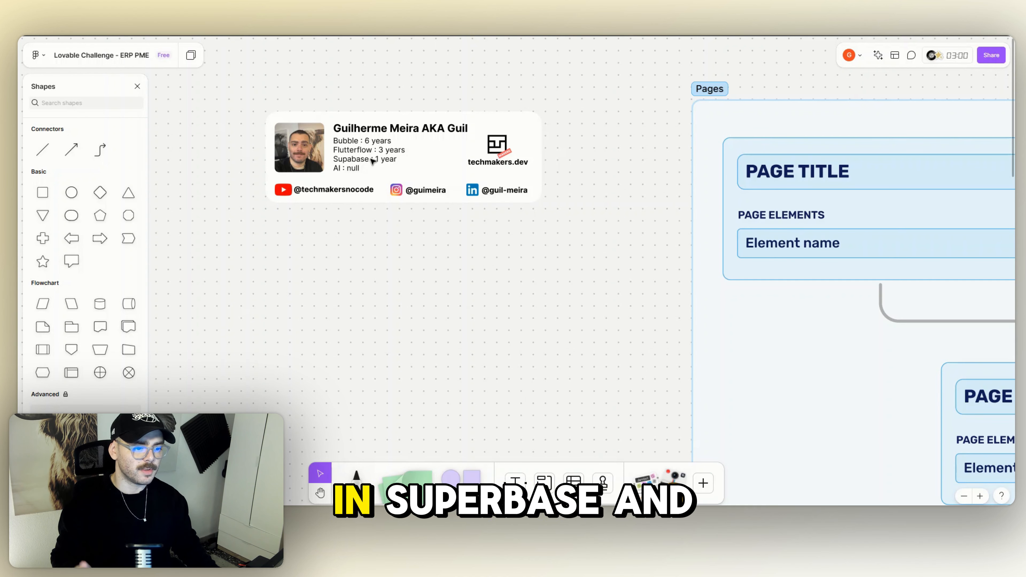
left_click(372, 160)
double_click(372, 159)
left_click(397, 159)
key("Return")
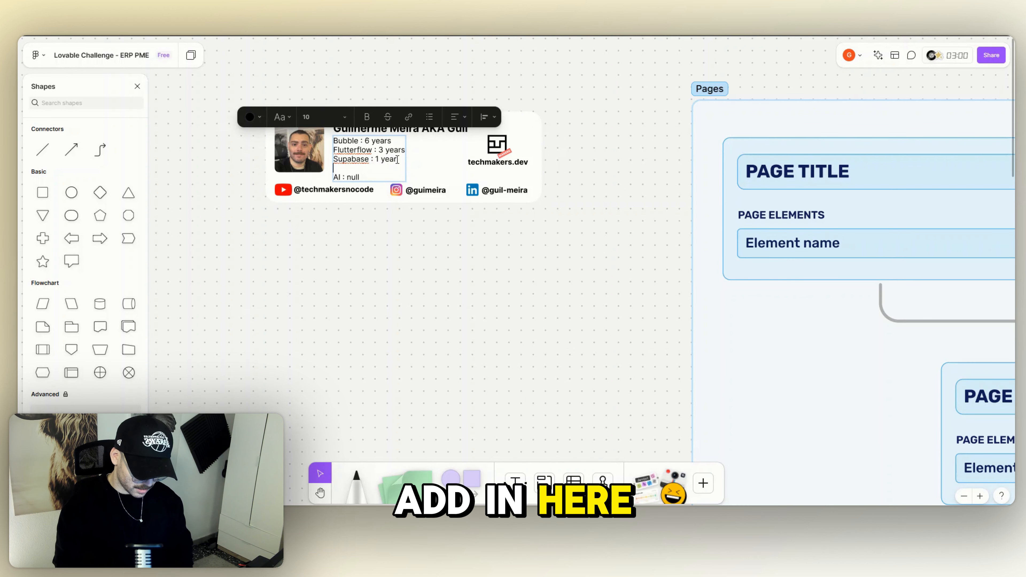
type("Xano")
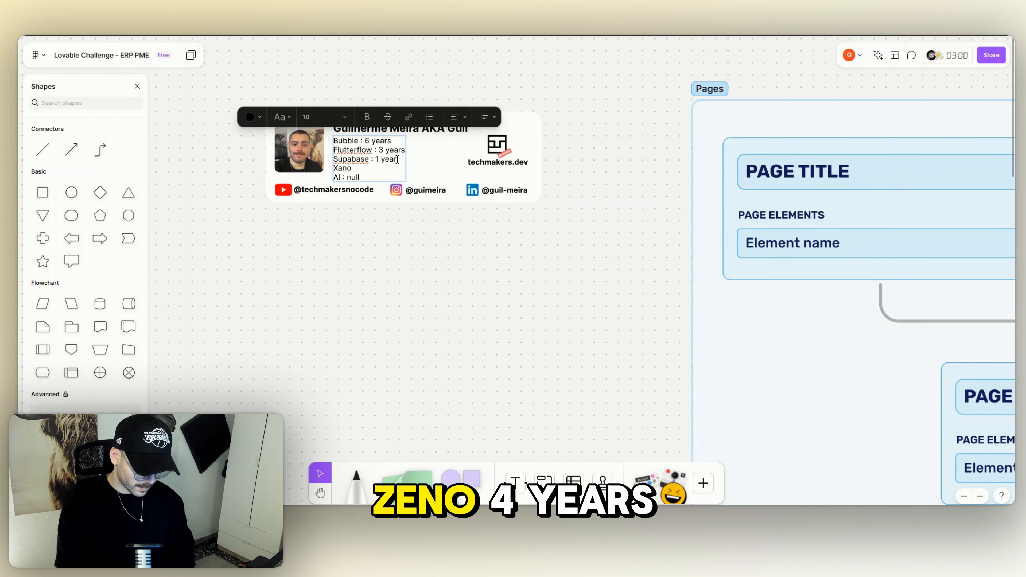
type(": 4 Y")
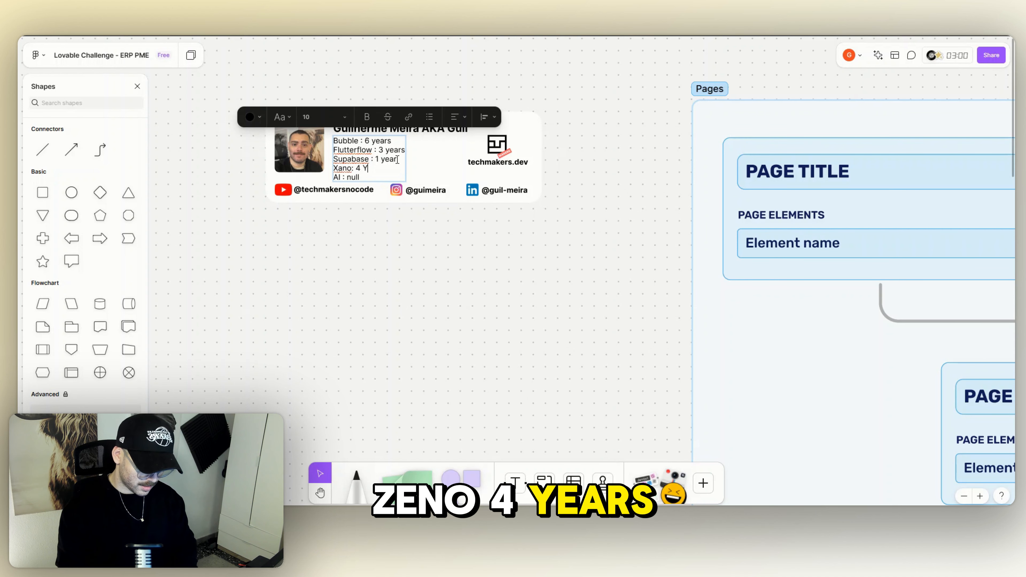
key("BackSpace")
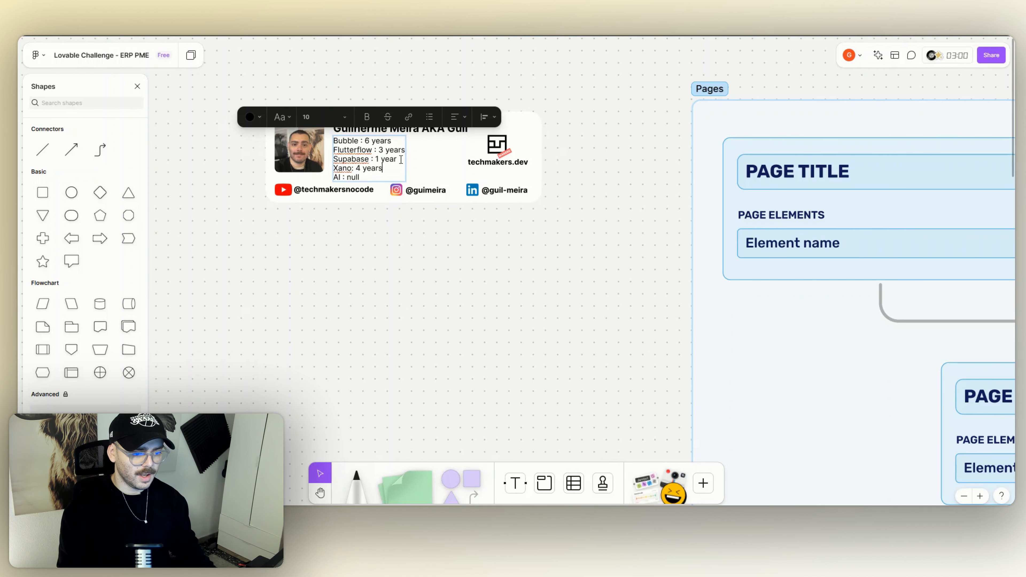
key("Escape")
left_click(404, 236)
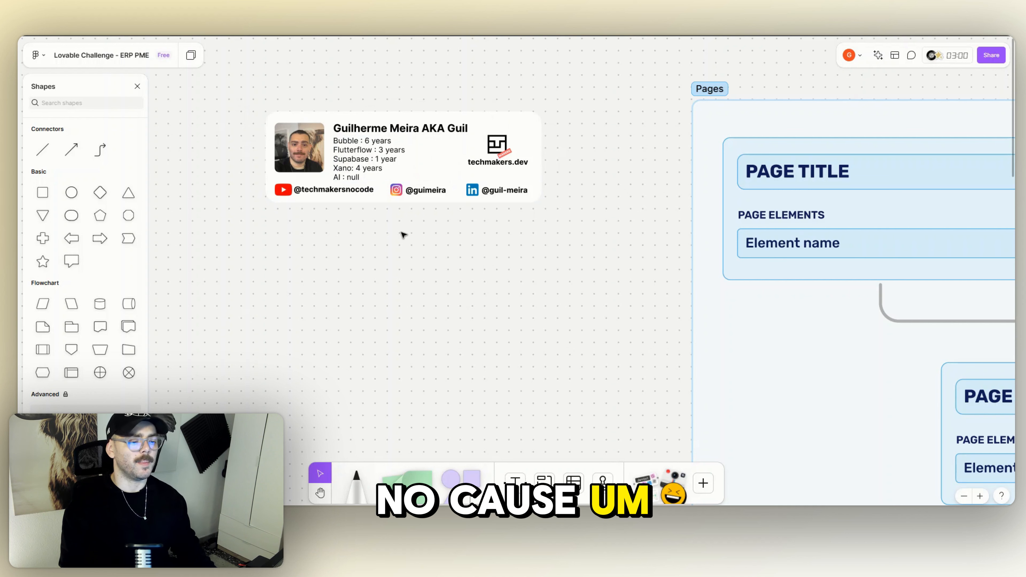